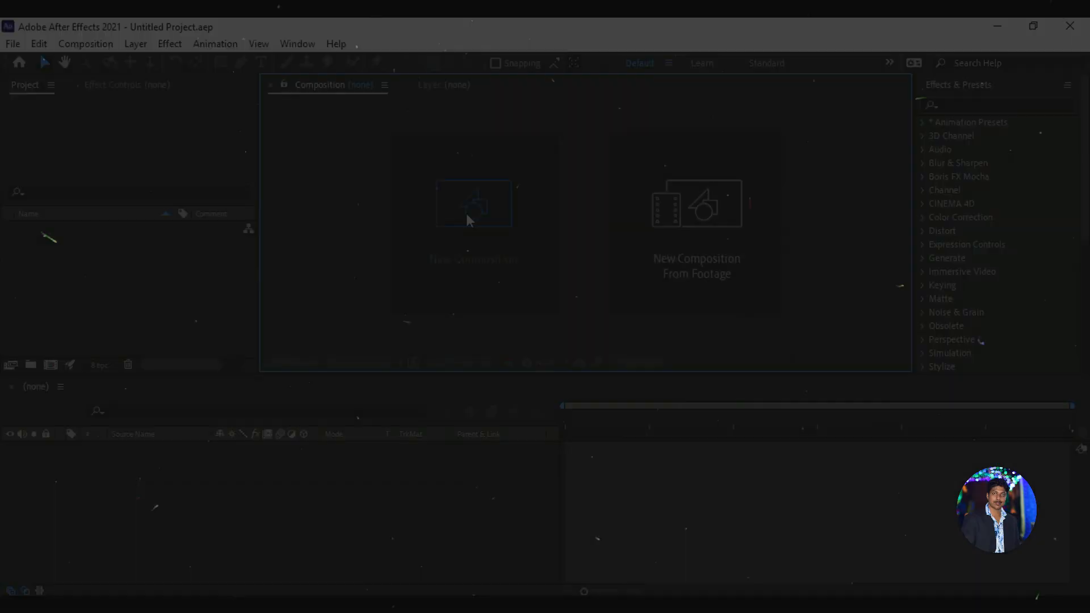
Step: Create a 1920 × 1080 composition named Main at 30 fps lasting 30 seconds, and enlarge its preview area
left_click(469, 216)
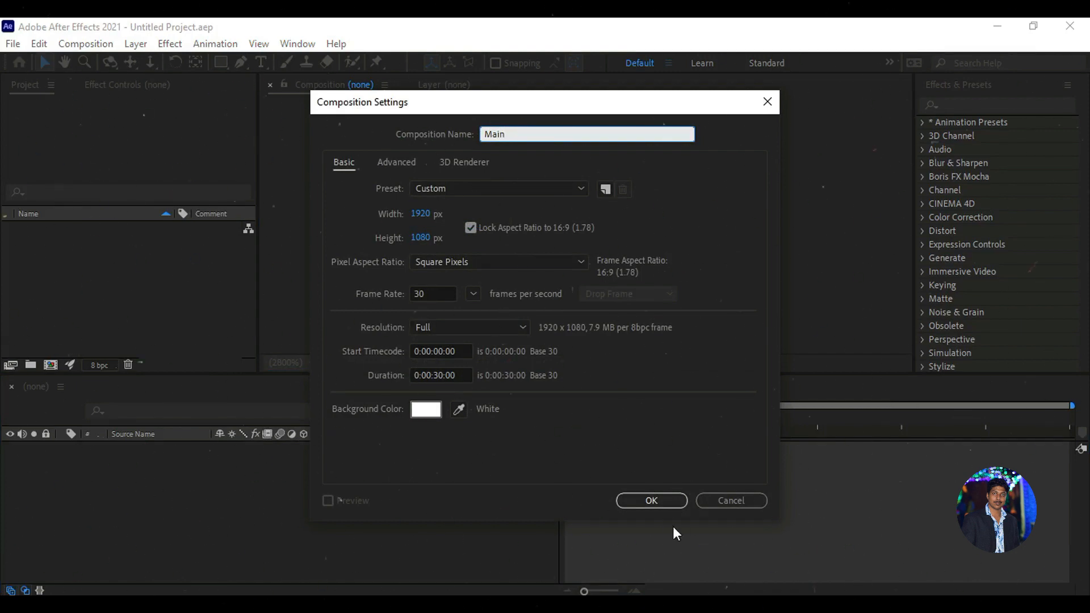
left_click(664, 504)
left_click(482, 364)
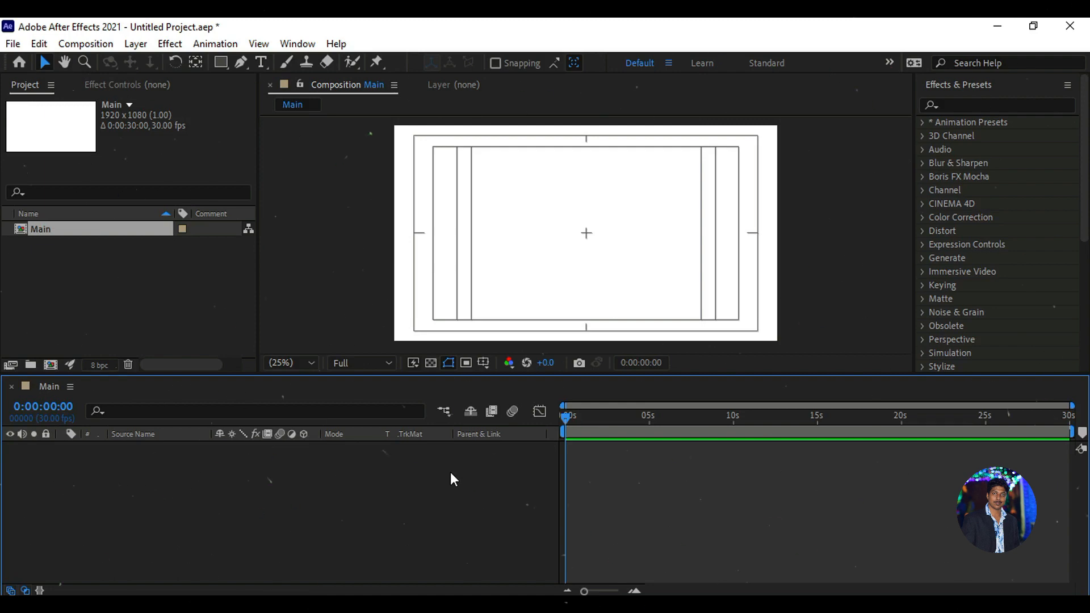
left_click_drag(386, 375, 389, 415)
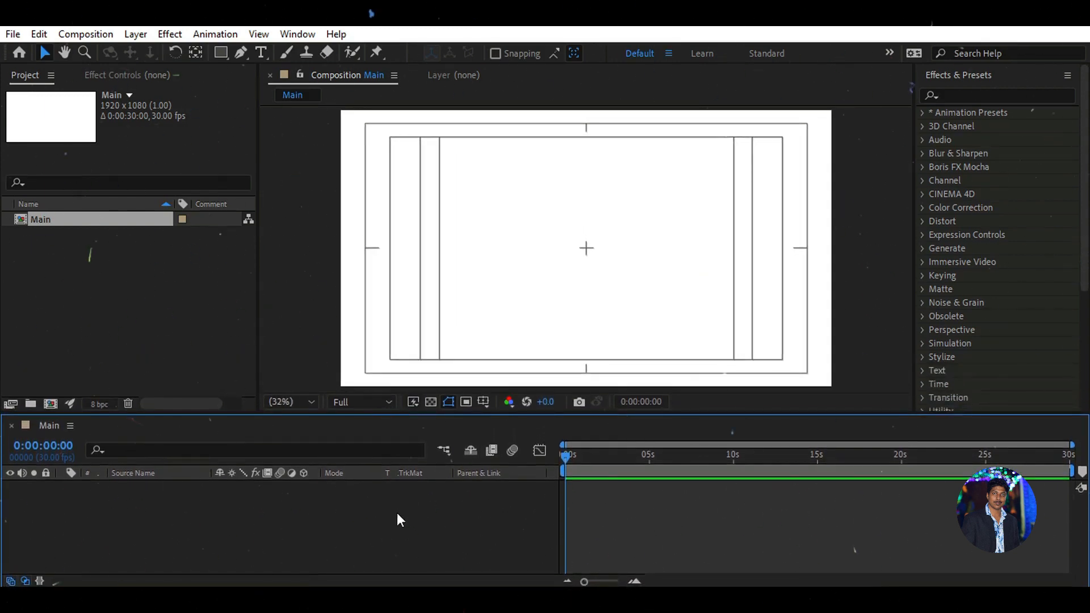
Step: Choose the Ellipse tool and set it to a solid black fill with no stroke
left_click(225, 57)
key("q")
key("q")
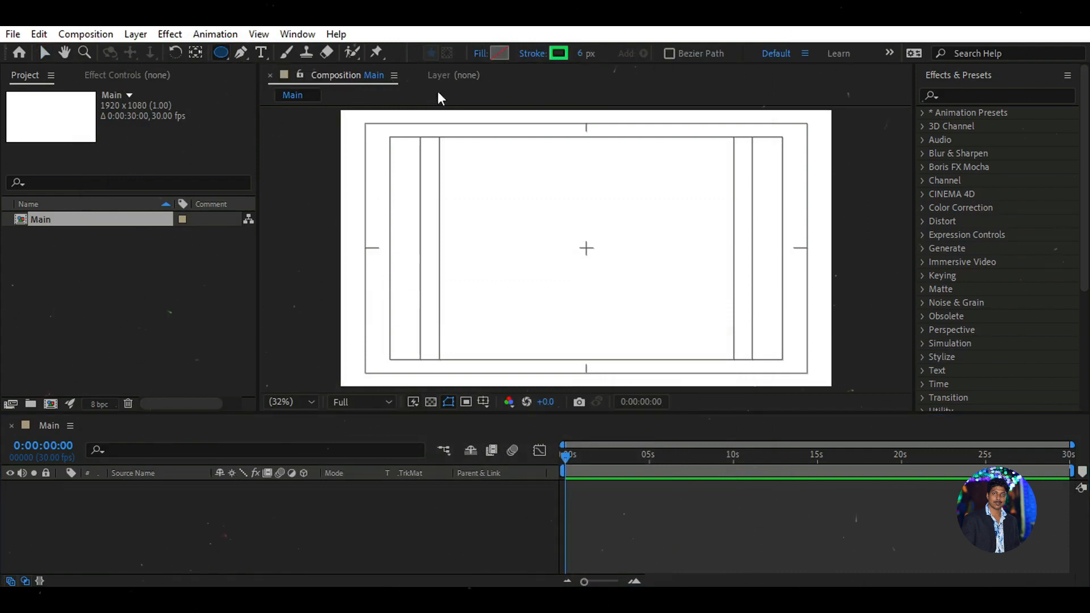
left_click(558, 53, "alt")
left_click(559, 53, "alt")
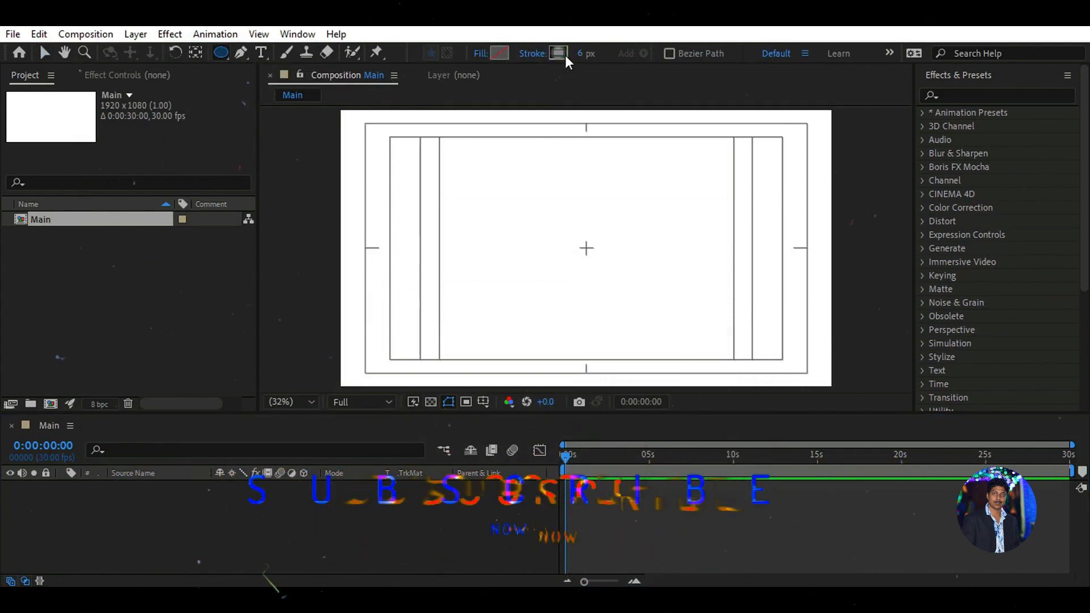
left_click(500, 53)
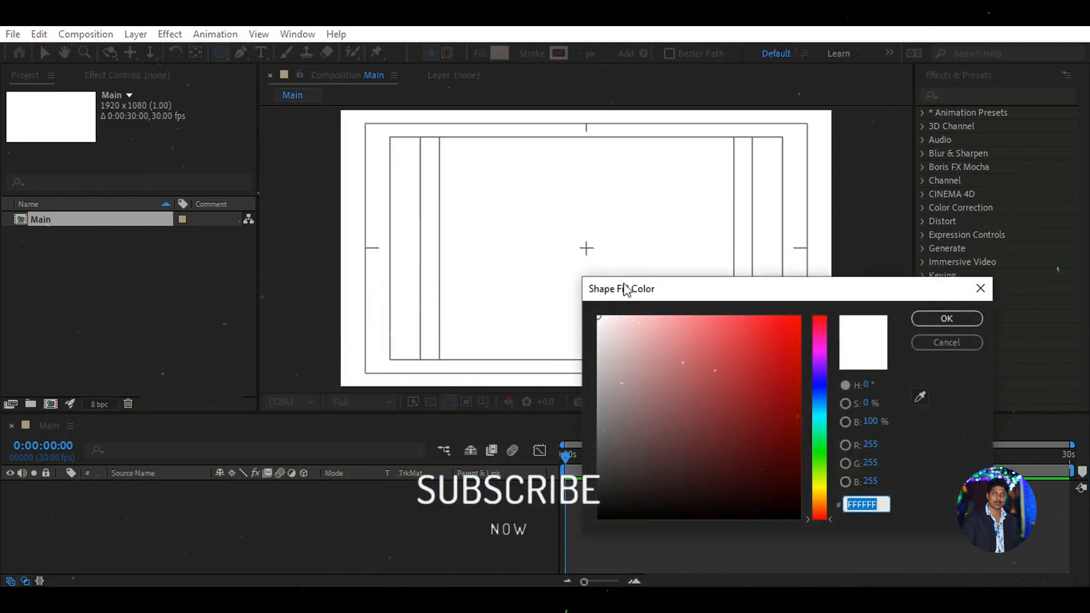
left_click(601, 514)
left_click(932, 319)
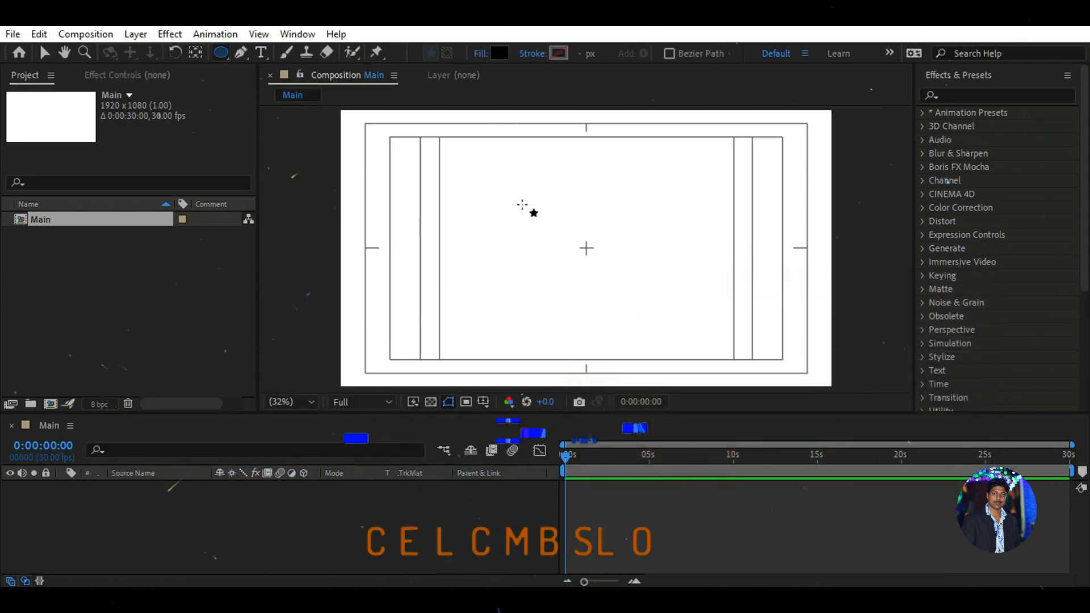
Step: Draw a black circle about 715 px across in the composition and set its ellipse path size to 1000 × 1000
left_click(570, 248)
left_click_drag(570, 248, 699, 376)
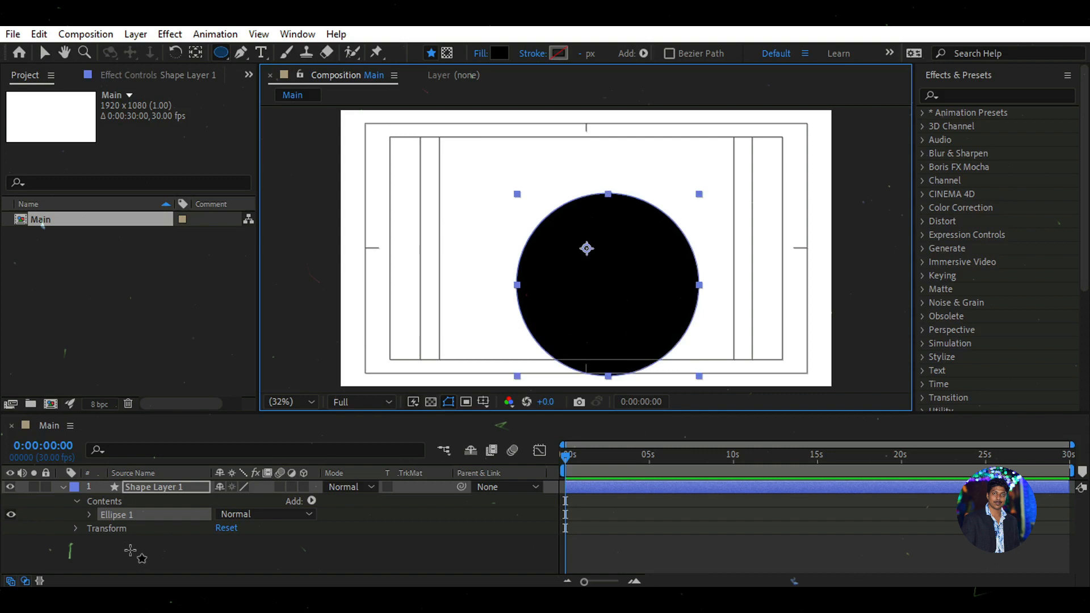
left_click(90, 514)
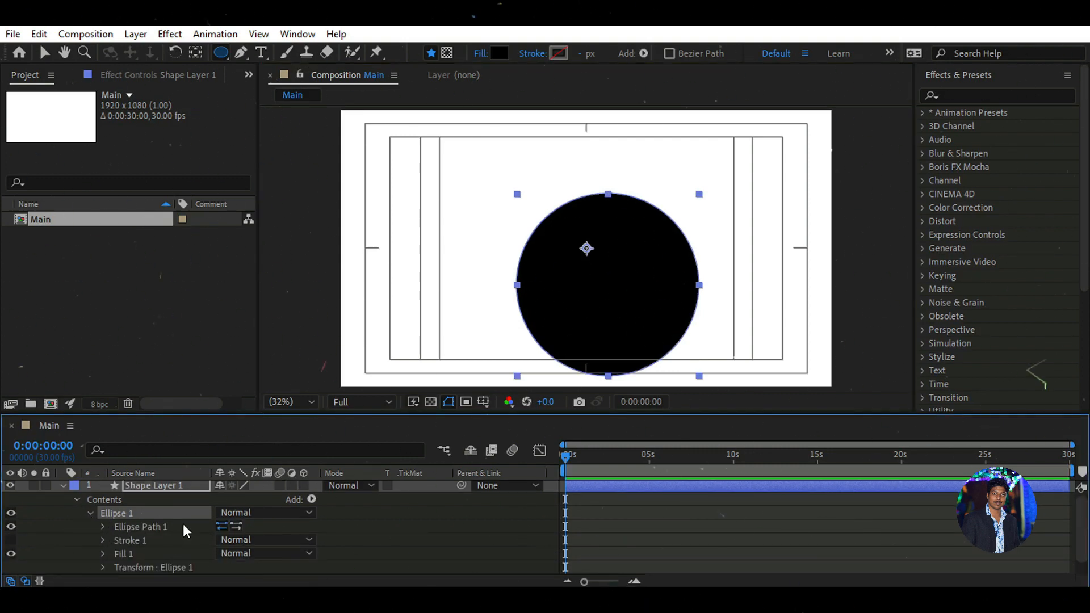
scroll(184, 531, "down", 1)
left_click(104, 514)
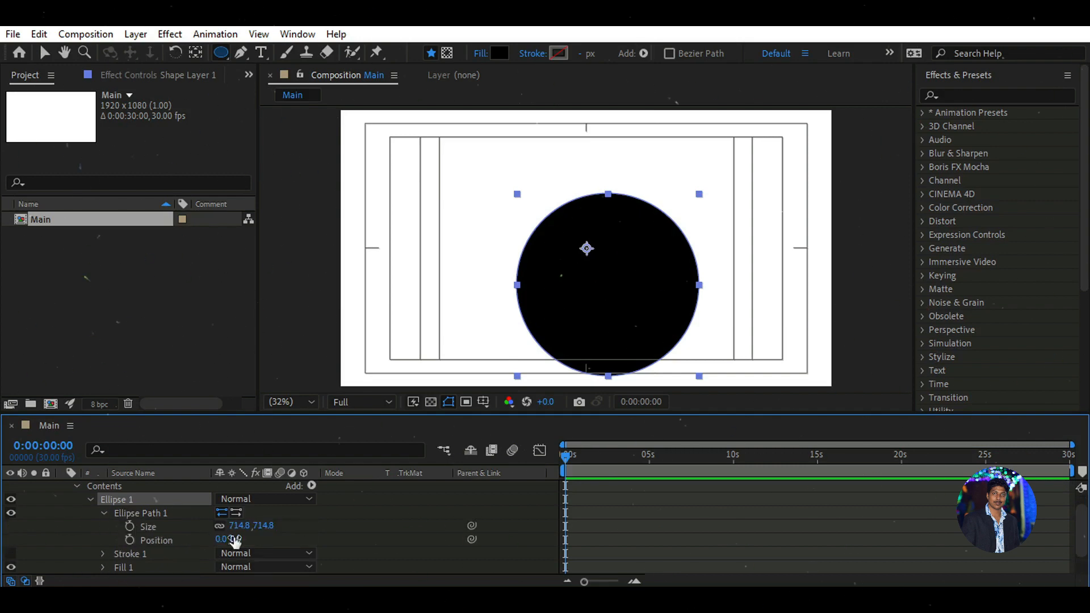
left_click(238, 526)
type("1000")
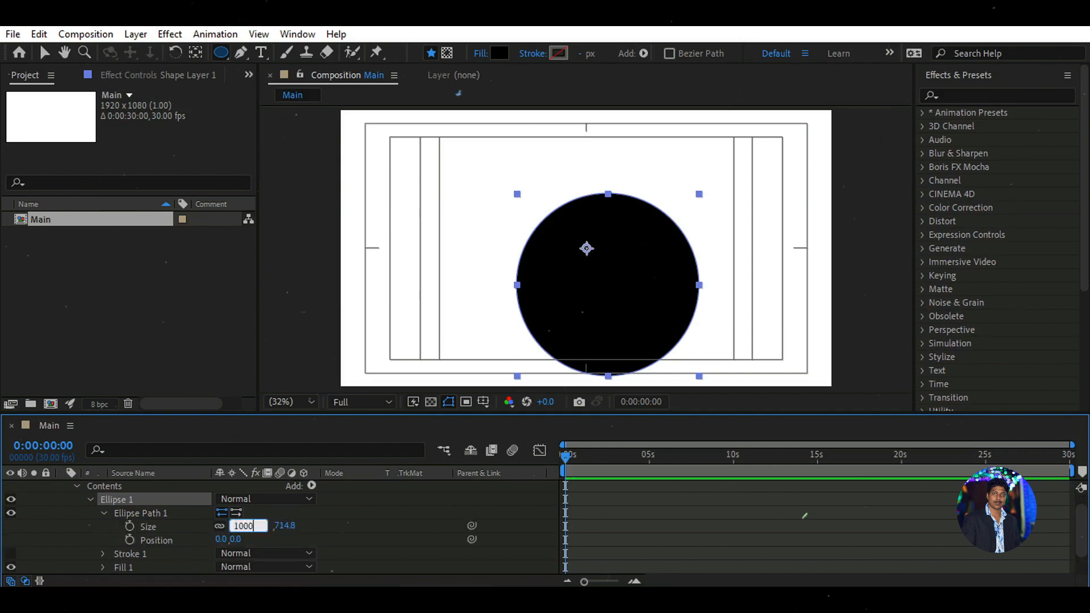
key("Return")
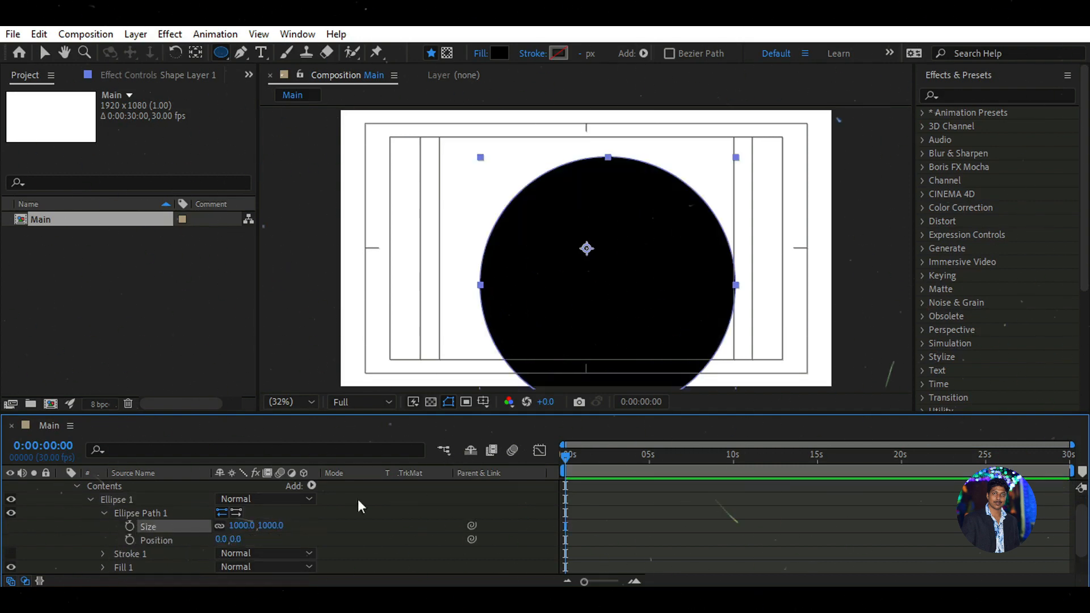
Step: Center the circle's shape layer horizontally and vertically in the composition
left_click(77, 486)
left_click(62, 486)
left_click(165, 488)
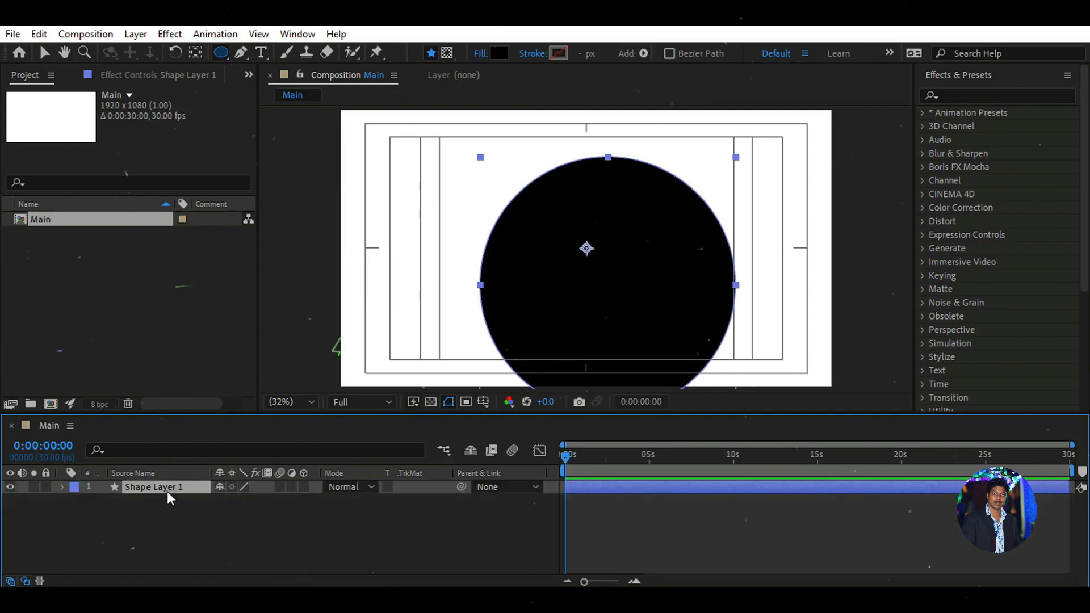
scroll(1021, 204, "down", 5)
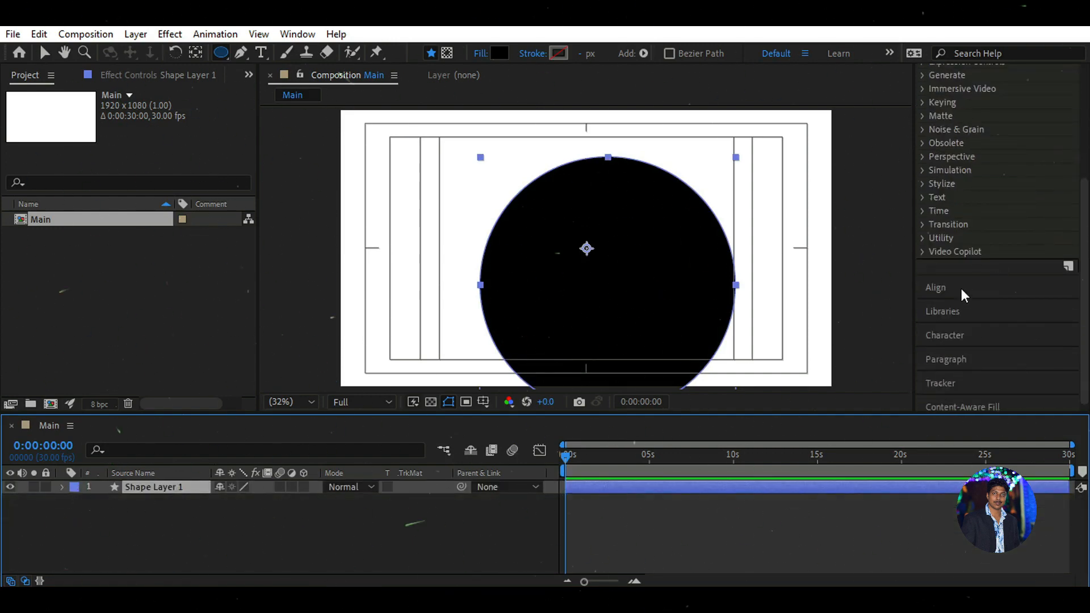
left_click(960, 288)
left_click(960, 141)
left_click(1039, 139)
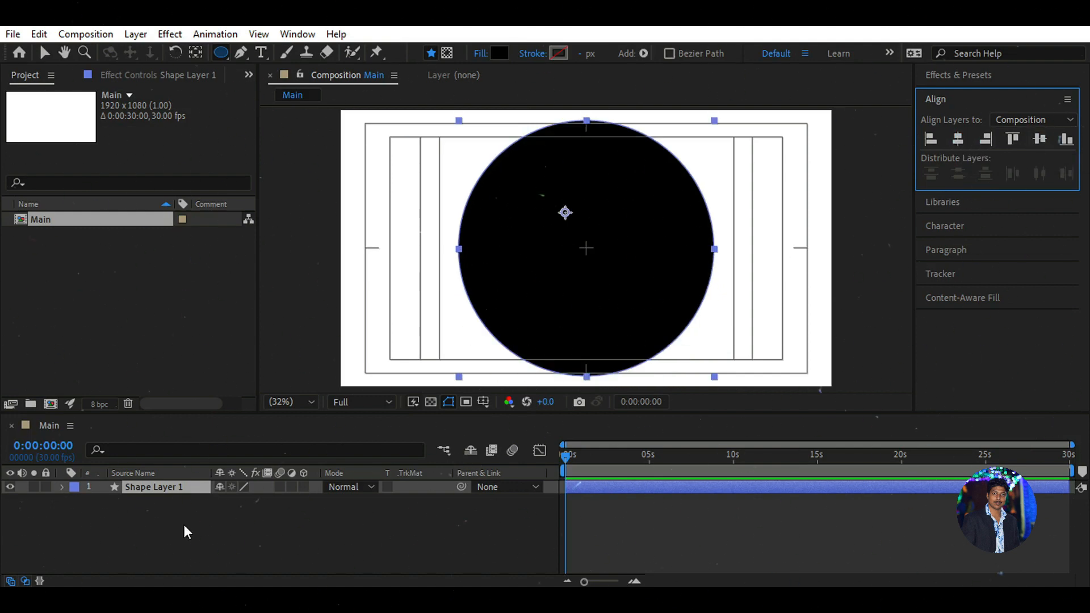
Step: Enlarge the timeline area and add a Size keyframe to the circle's ellipse path at 0 seconds
left_click(45, 55)
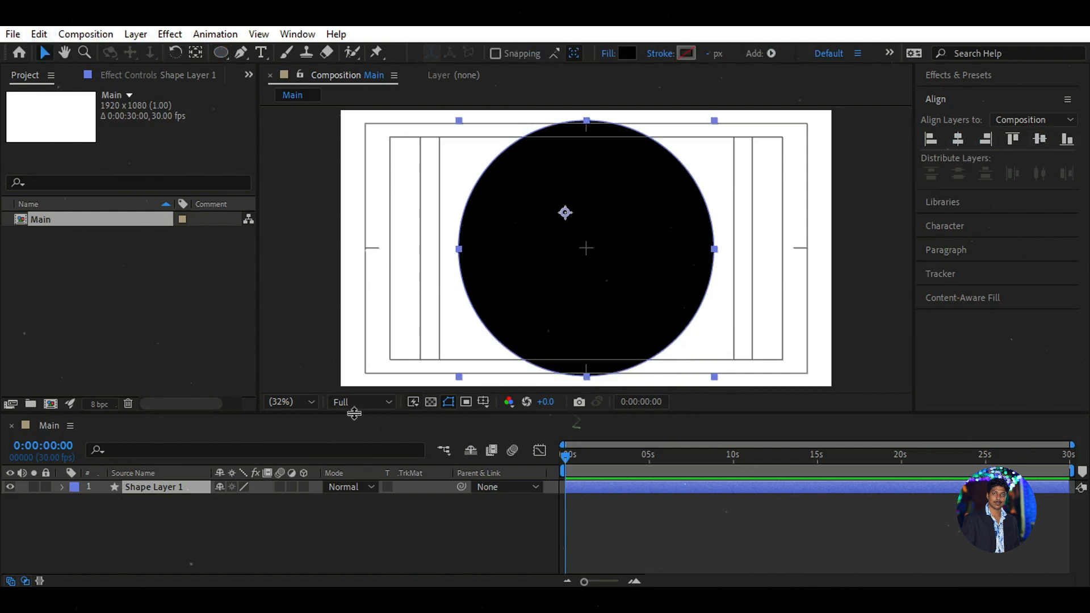
left_click_drag(354, 413, 372, 369)
left_click(242, 504)
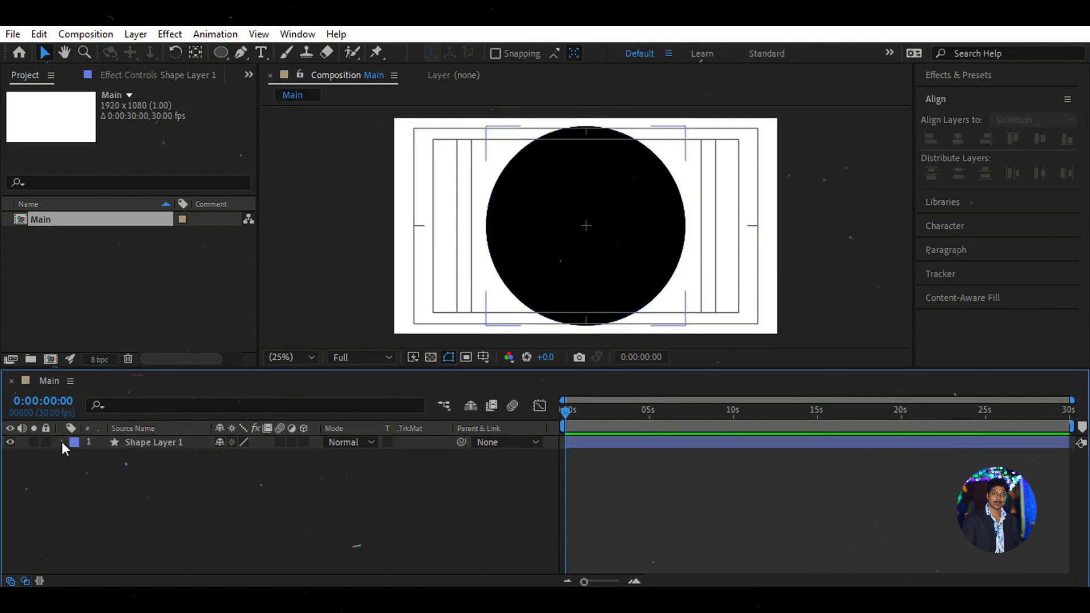
left_click(61, 442)
left_click(76, 456)
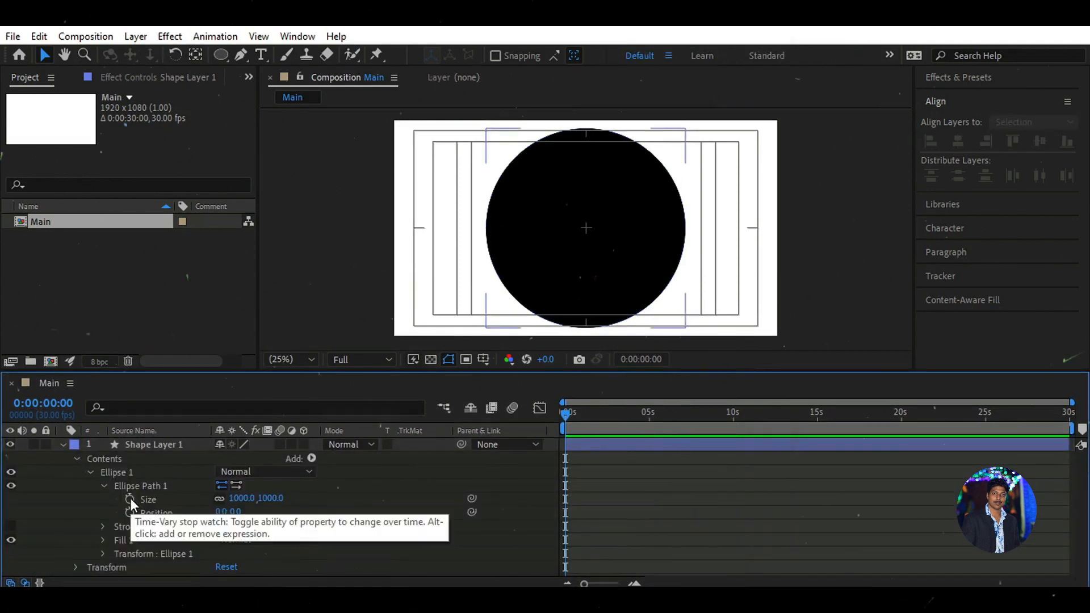
left_click(136, 499)
left_click(63, 443)
Step: Make a copy of Shape Layer 1 and set the copy's ellipse size to 900 × 900 at its keyframe
left_click(160, 445)
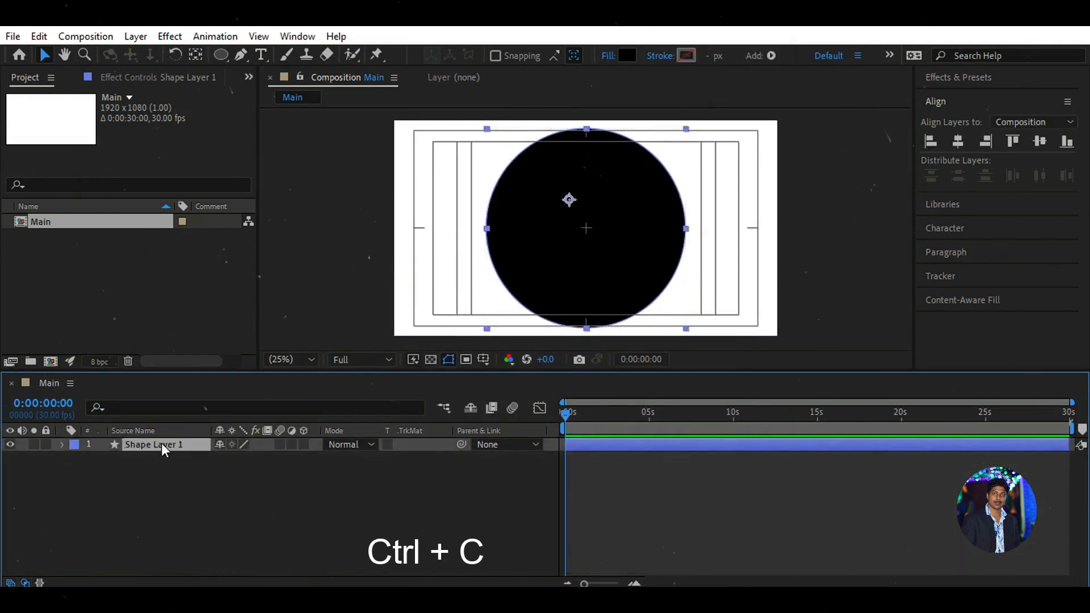
key("u")
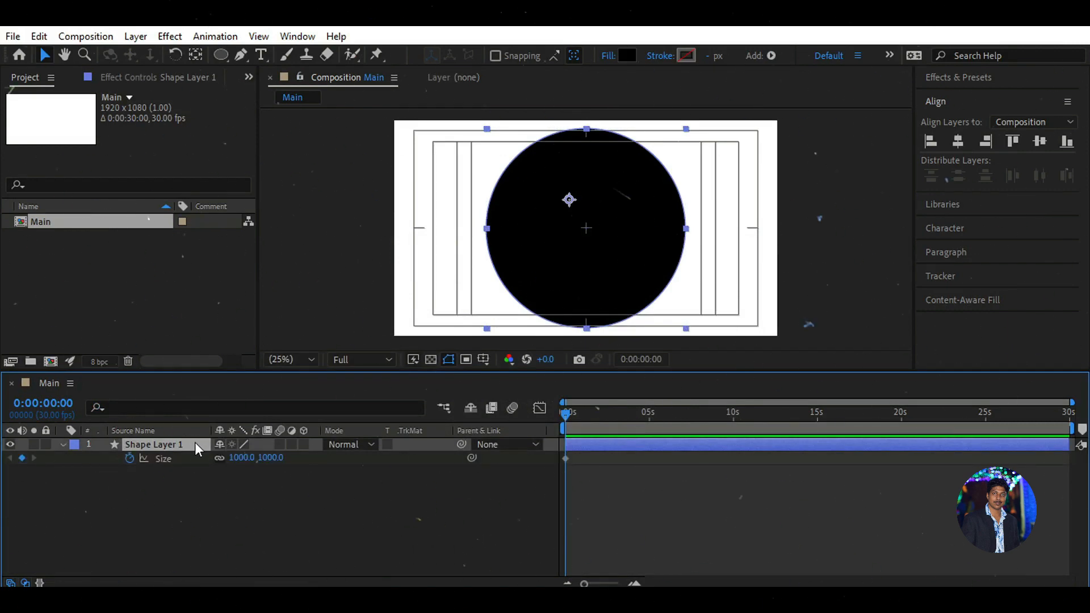
key("ctrl+v")
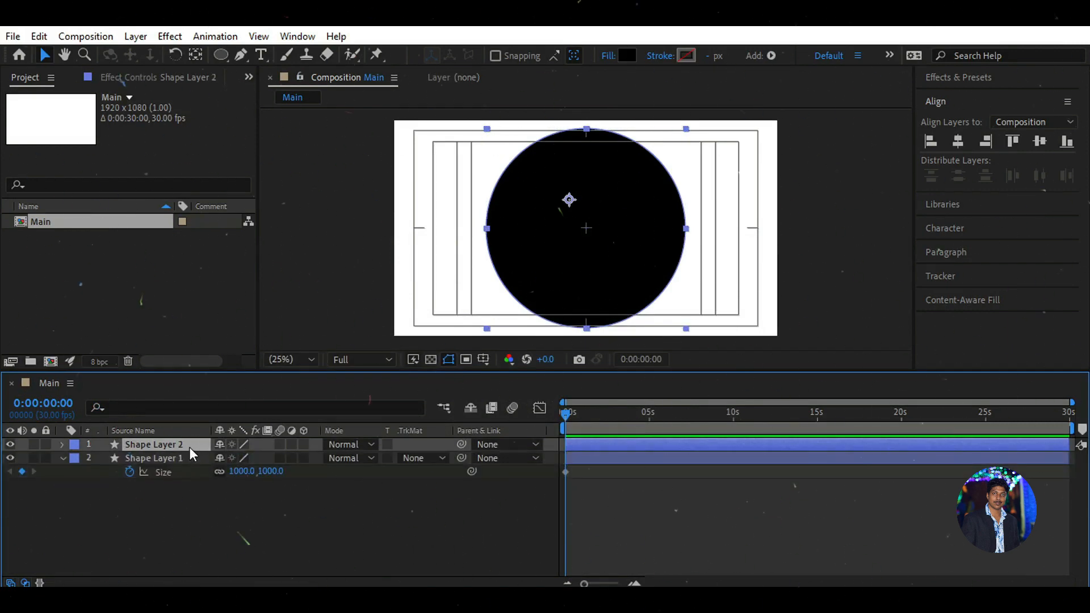
key("u")
left_click(257, 458)
type("9")
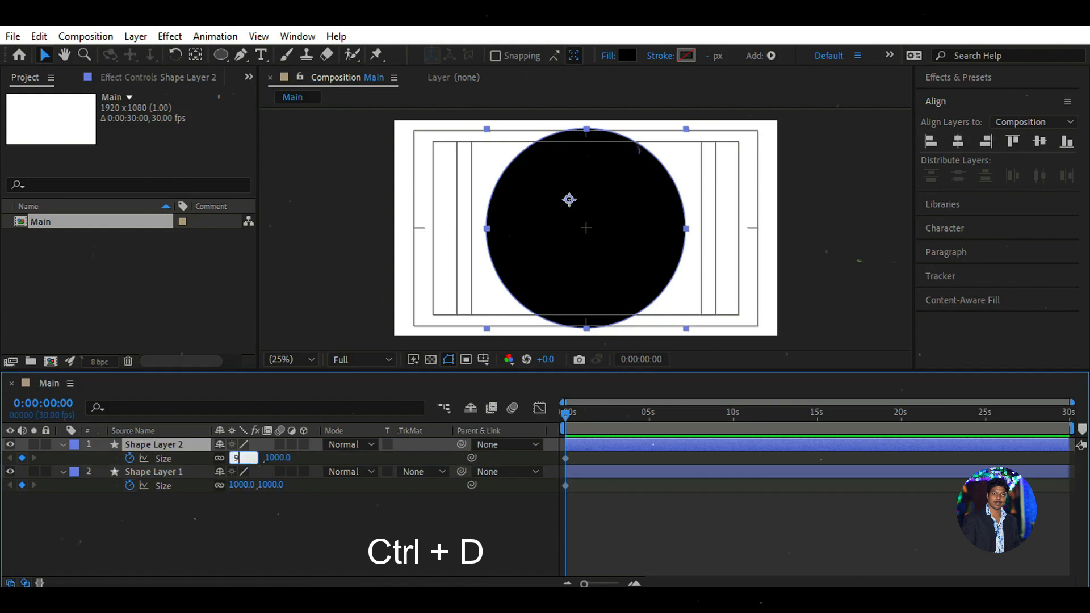
type("00")
key("Return")
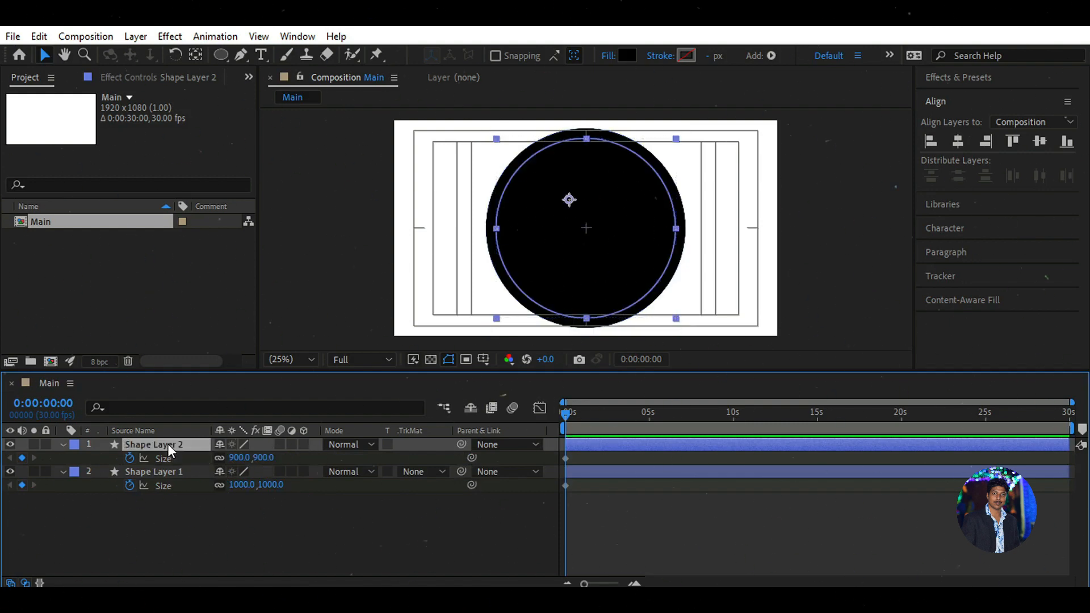
Step: Duplicate Shape Layer 2 and set the new circle's keyframed size to 800 × 800
key("ctrl+d")
key("u")
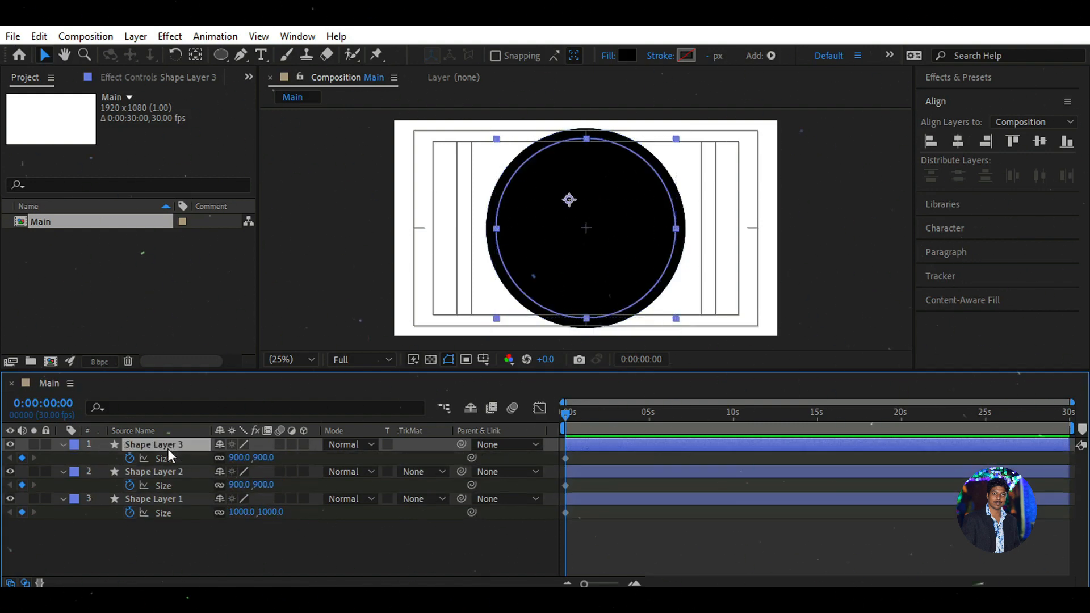
left_click(242, 457)
key("Return")
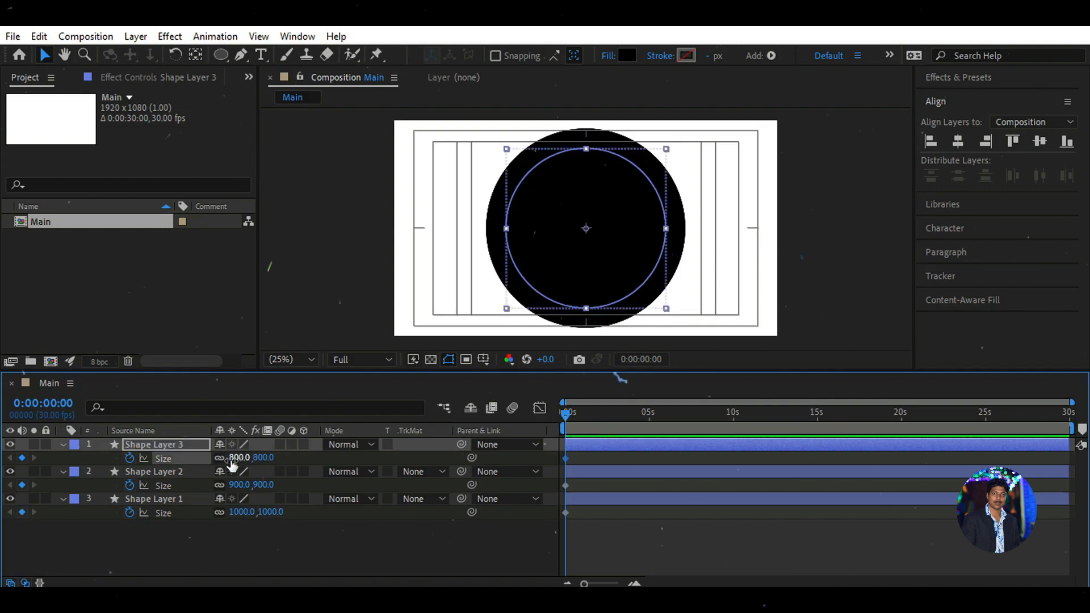
Step: Duplicate Shape Layer 3 and set the new circle's keyframed size to 700 × 700
left_click(183, 443)
key("ctrl+d")
key("u")
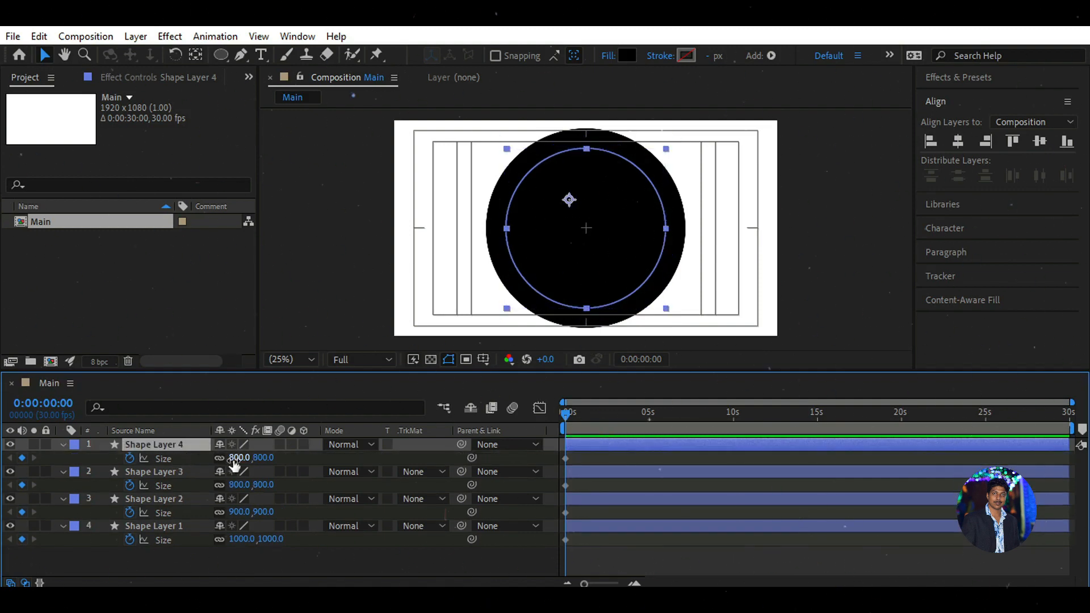
left_click(237, 457)
key("Return")
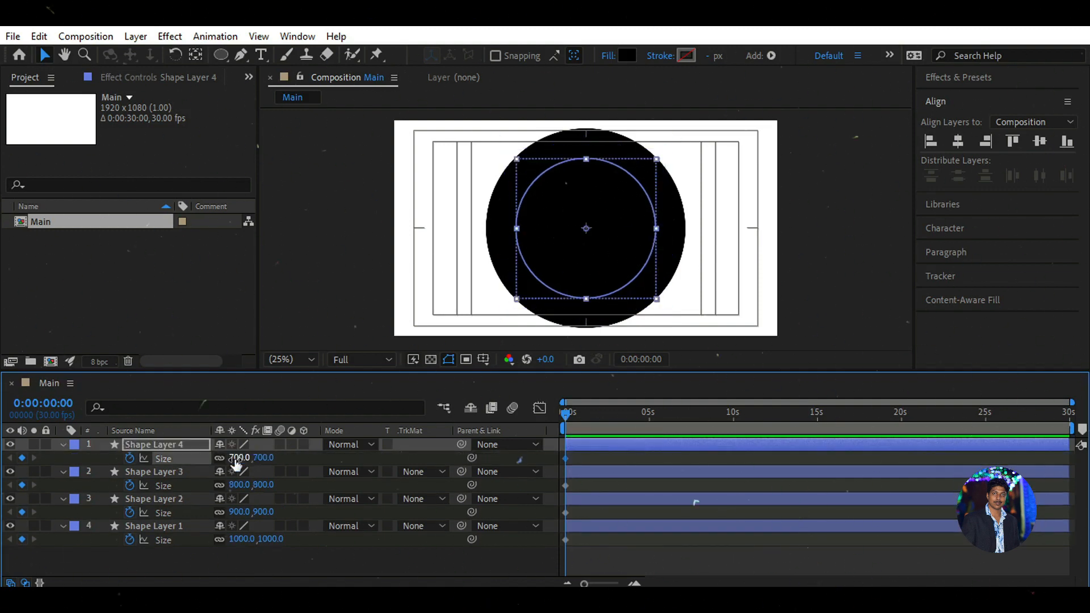
Step: Duplicate Shape Layer 4 and set the new circle's keyframed size to 600 × 600
left_click(176, 442)
key("ctrl+d")
key("u")
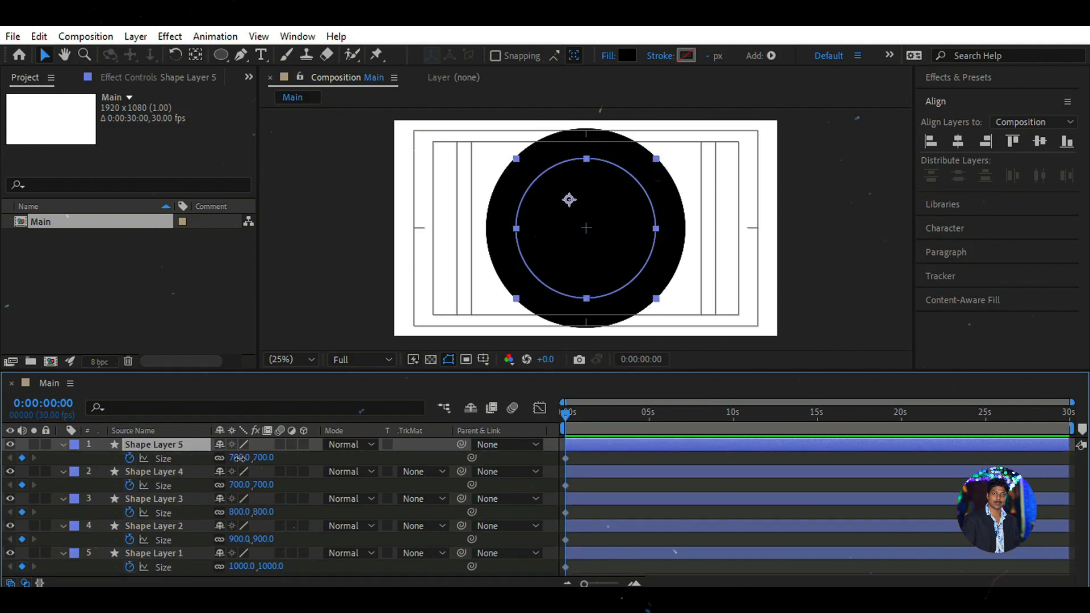
left_click(239, 457)
type("600")
key("Return")
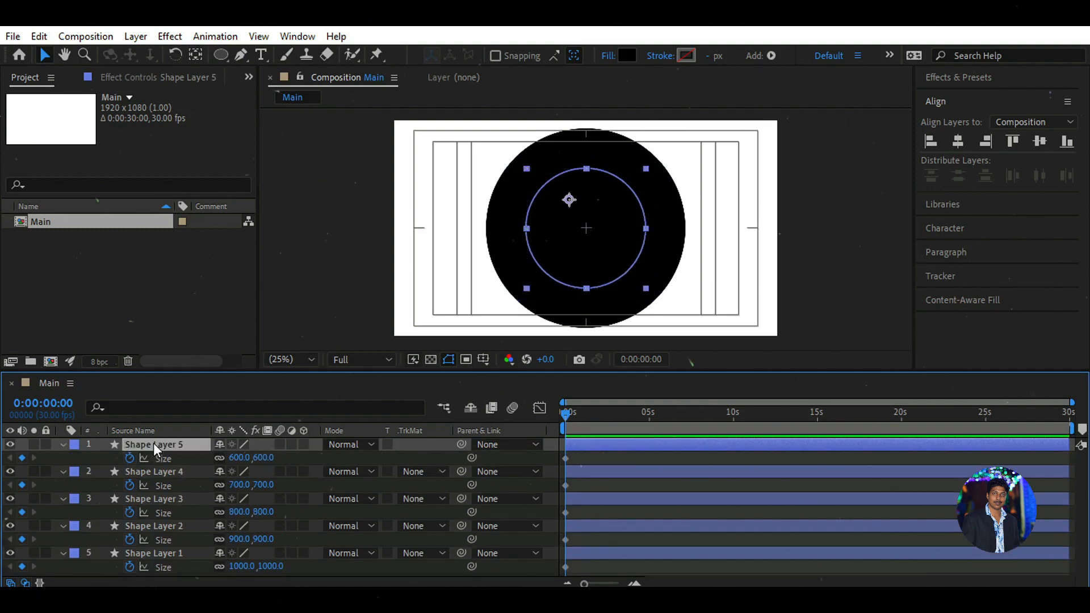
Step: Duplicate Shape Layer 5 and set the new circle's keyframed size to 500 × 500
key("ctrl+d")
key("u")
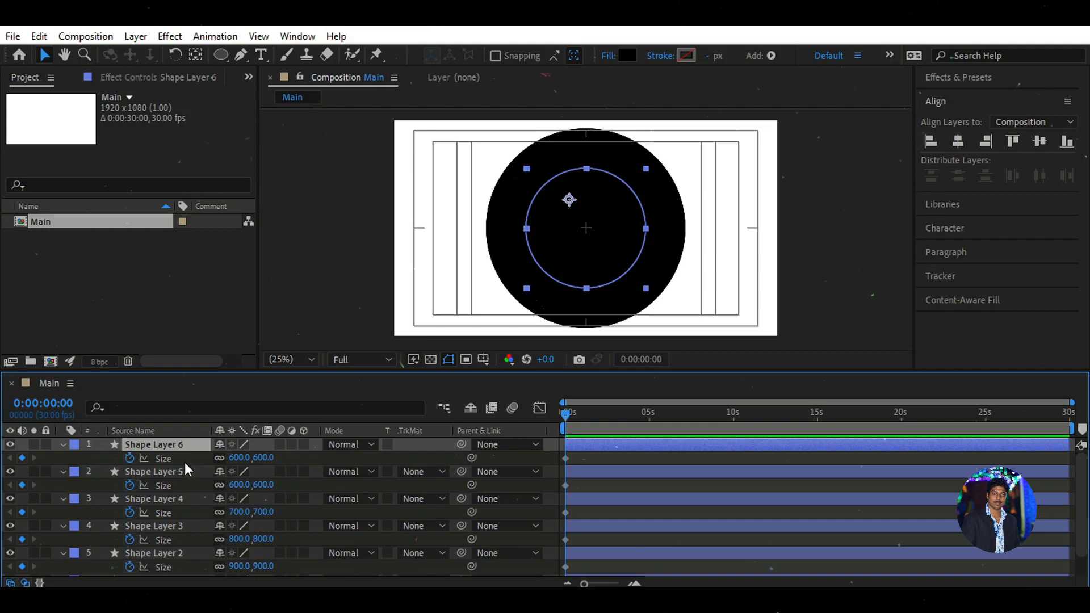
left_click(233, 457)
key("Return")
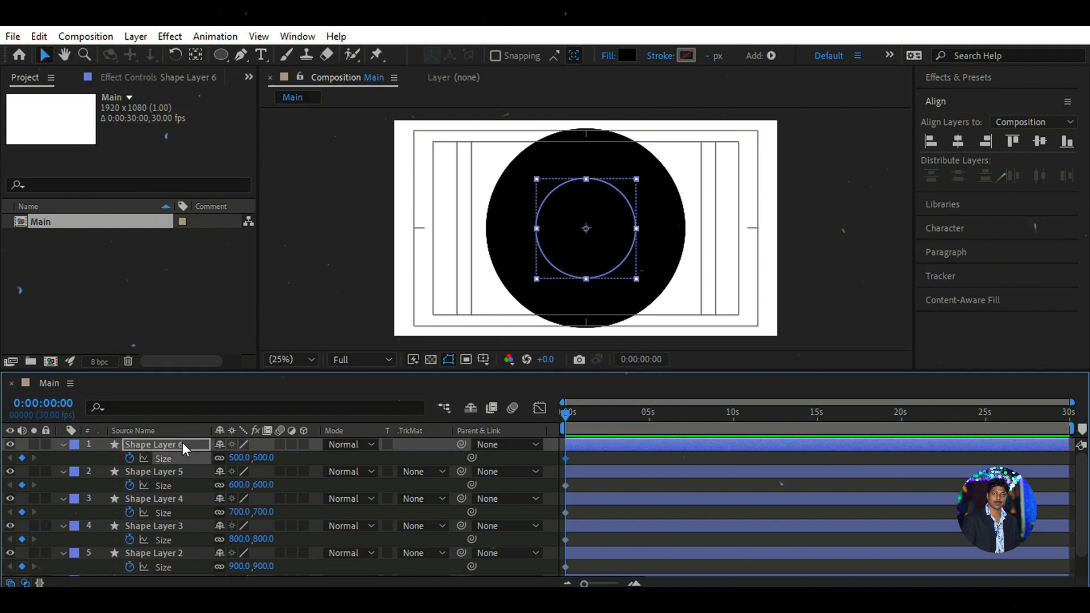
Step: Duplicate Shape Layer 6 and set the new circle's keyframed size to 400 × 400
key("ctrl+d")
key("u")
left_click(239, 458)
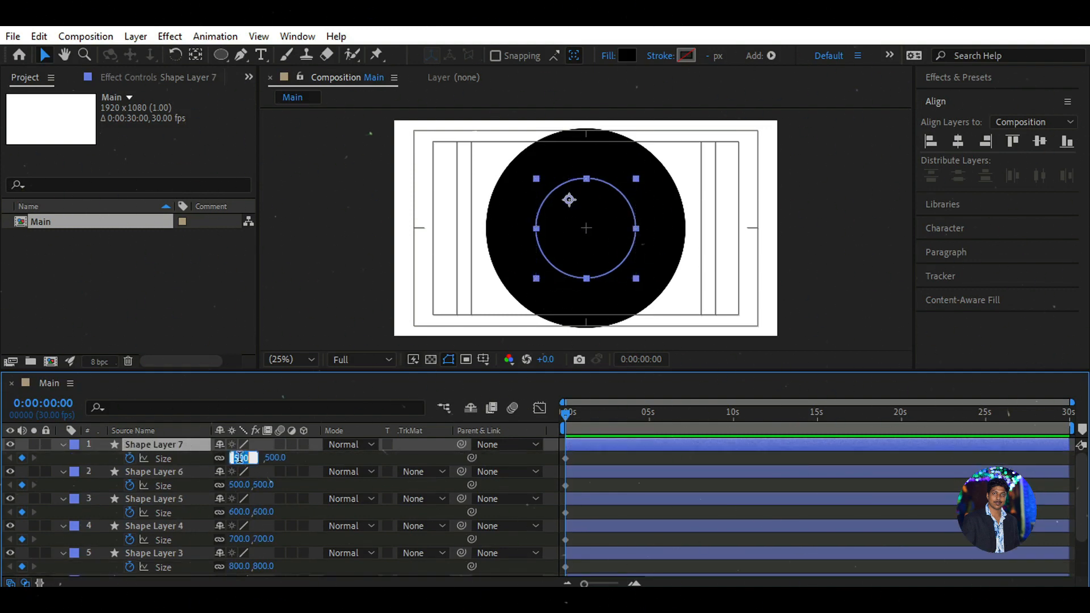
type("400")
key("Return")
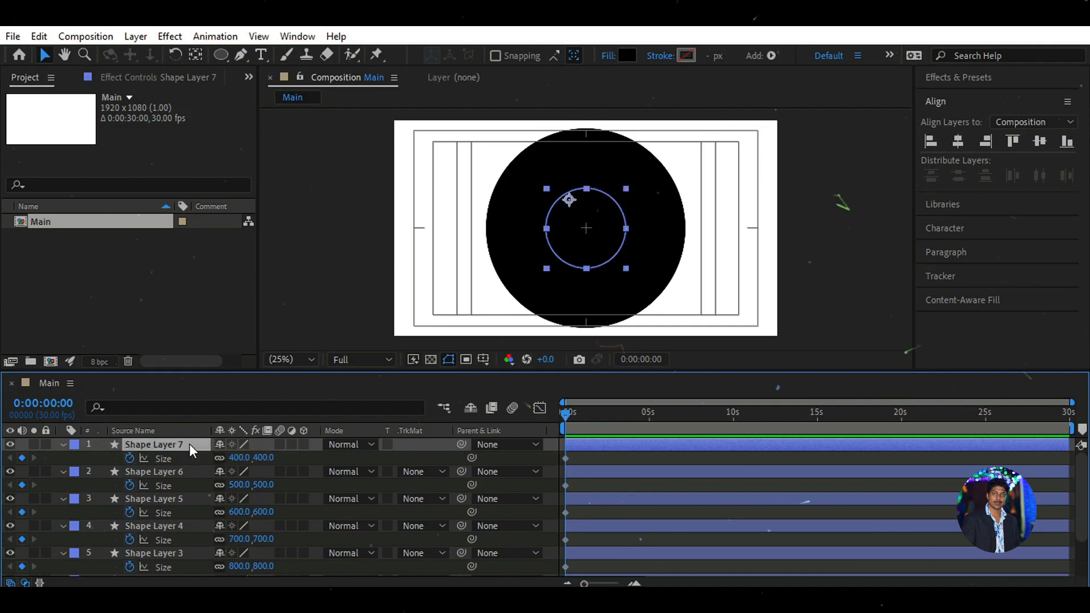
Step: Duplicate Shape Layer 7 and set the new circle's keyframed size to 300 × 300
key("ctrl+d")
key("u")
left_click(240, 458)
type("3")
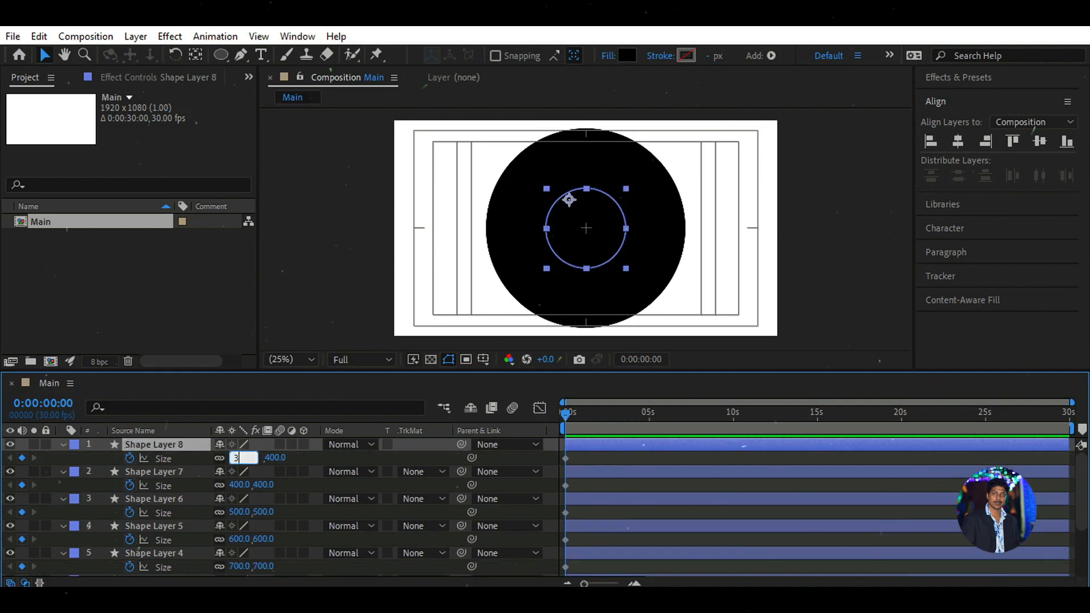
type("00")
key("Return")
Step: Duplicate Shape Layer 8 and set the new circle's keyframed size to 200 × 200
key("ctrl+d")
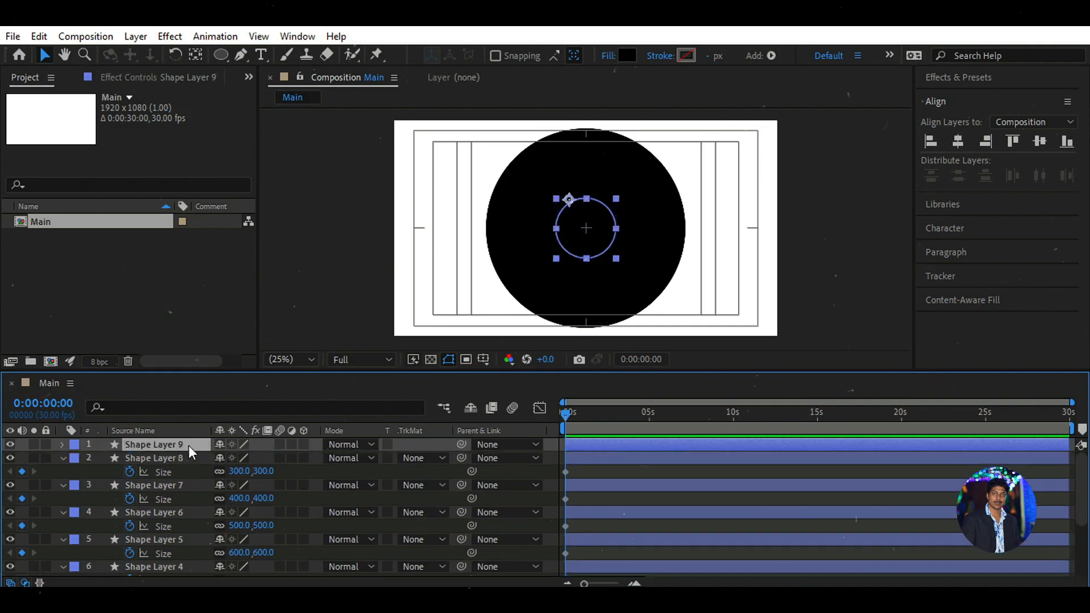
key("u")
left_click(238, 457)
type("20")
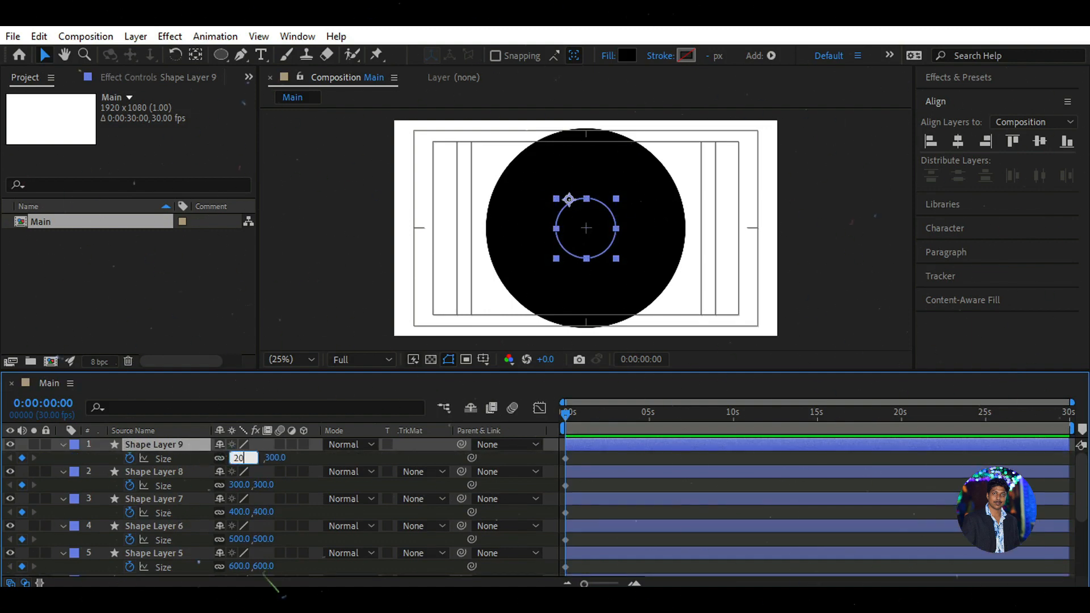
type("0")
key("Return")
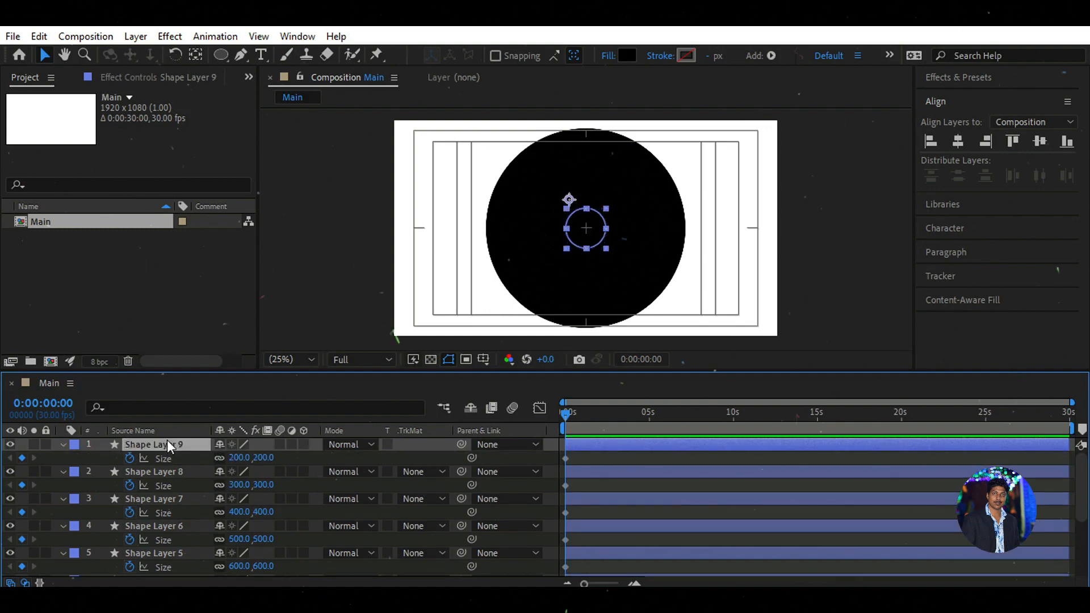
Step: Duplicate Shape Layer 9 and set the new circle's keyframed size to 100 × 100
key("ctrl+d")
key("u")
left_click(236, 457)
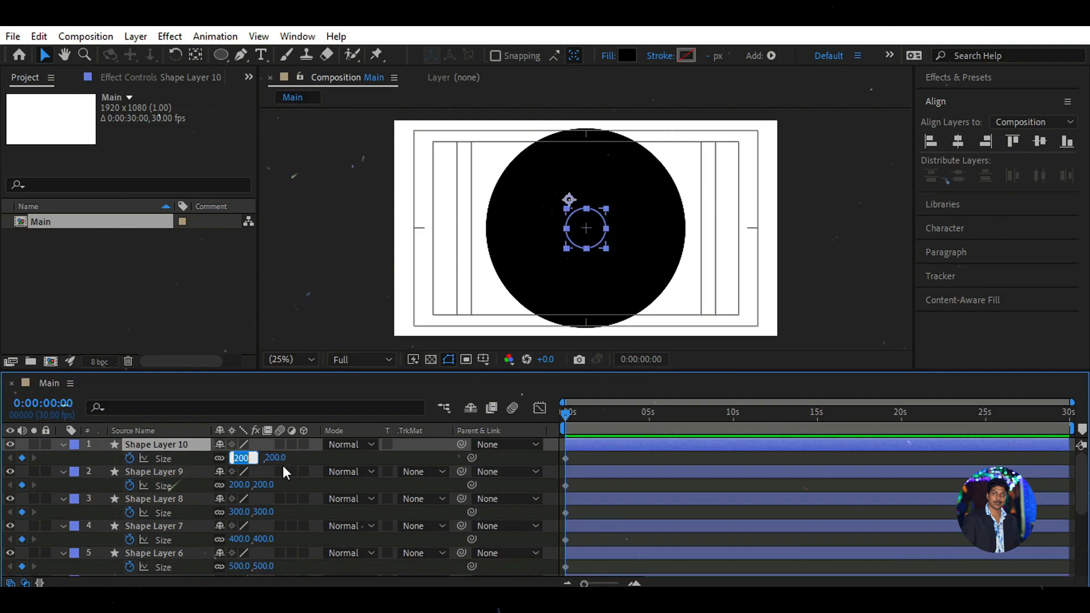
type("100")
key("Return")
Step: Collapse the revealed Size properties of all ten shape layers in the timeline
left_click_drag(333, 372, 343, 320)
left_click(62, 393)
left_click(63, 406)
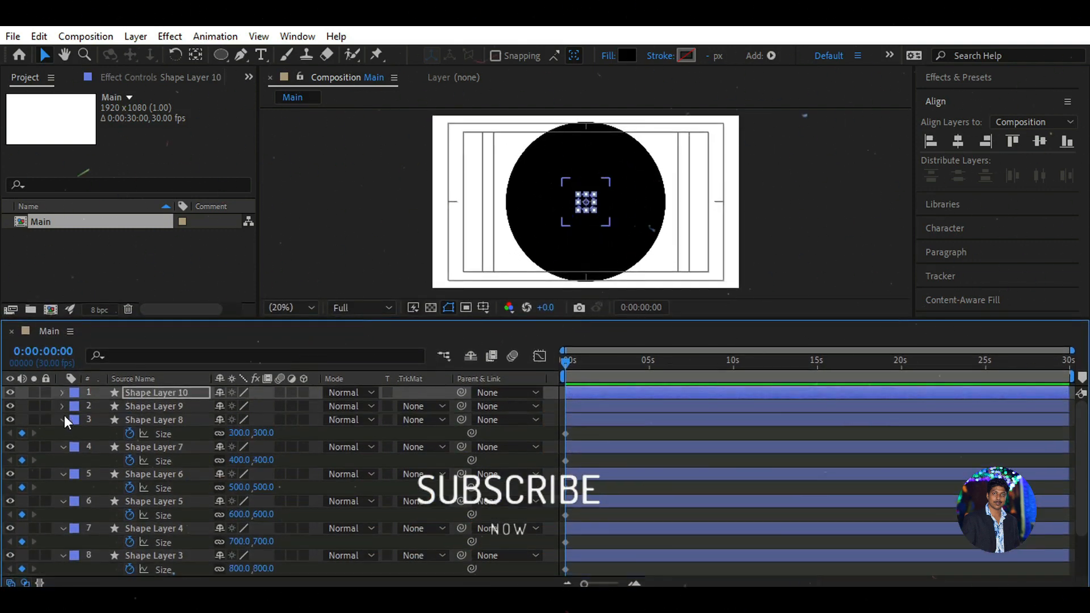
left_click(63, 419)
left_click(65, 433)
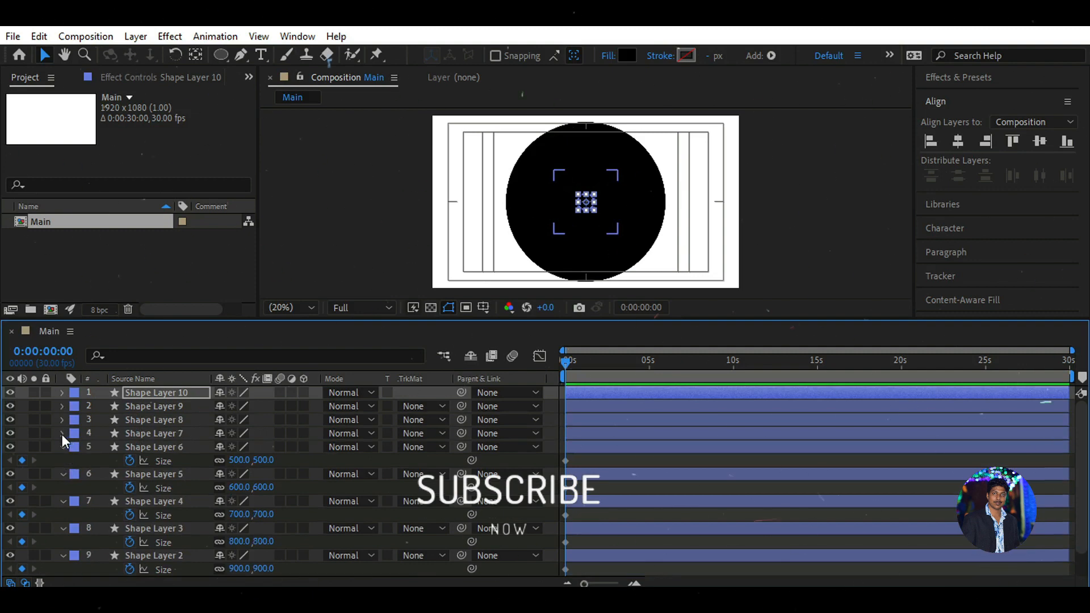
left_click(62, 434)
left_click(62, 433)
left_click(62, 447)
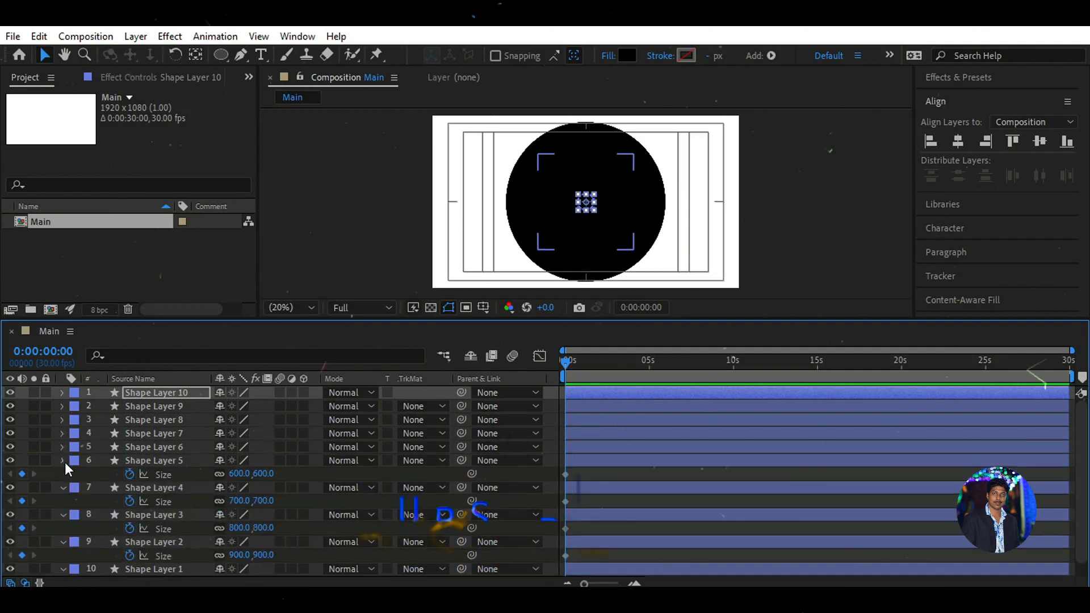
left_click(64, 460)
left_click(63, 474)
left_click(63, 487)
left_click(63, 501)
left_click(63, 515)
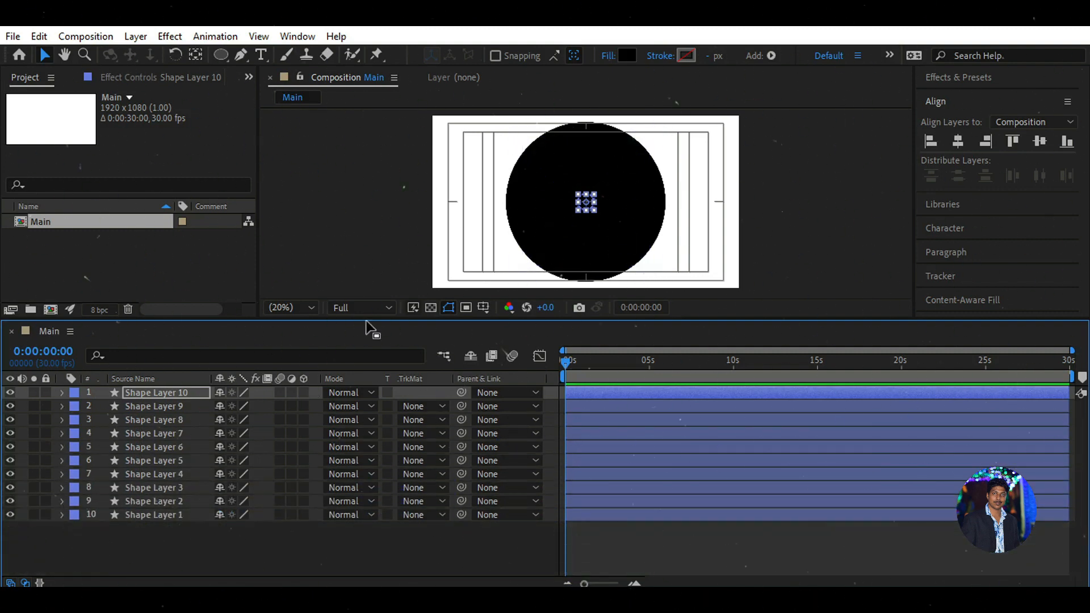
left_click_drag(366, 320, 365, 353)
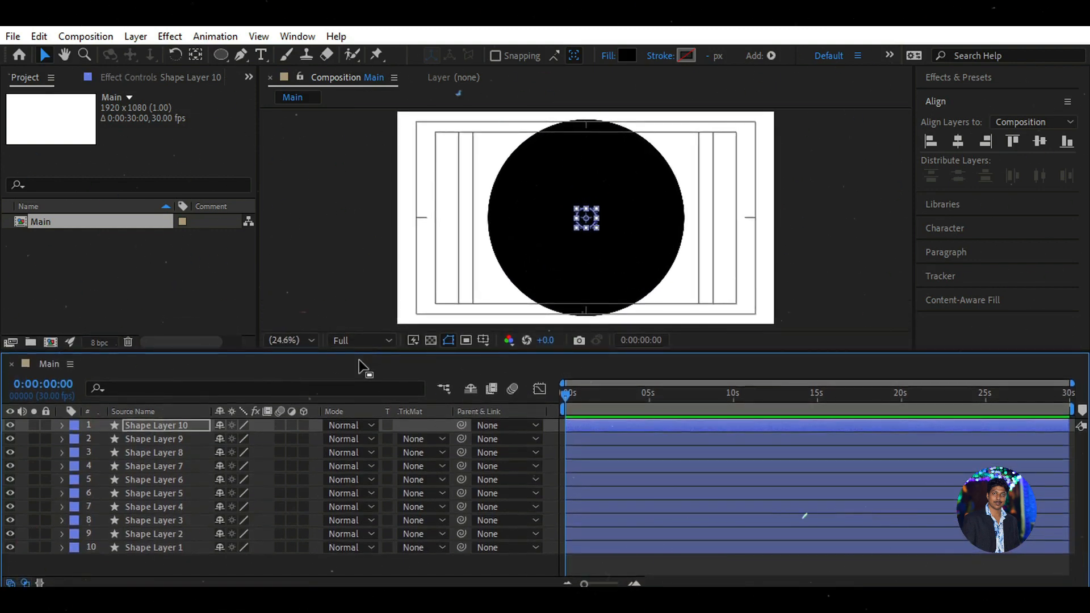
Step: Change the fill of Shape Layers 2, 4, 6, 8 and 10 to white and deselect the layers
left_click(179, 533)
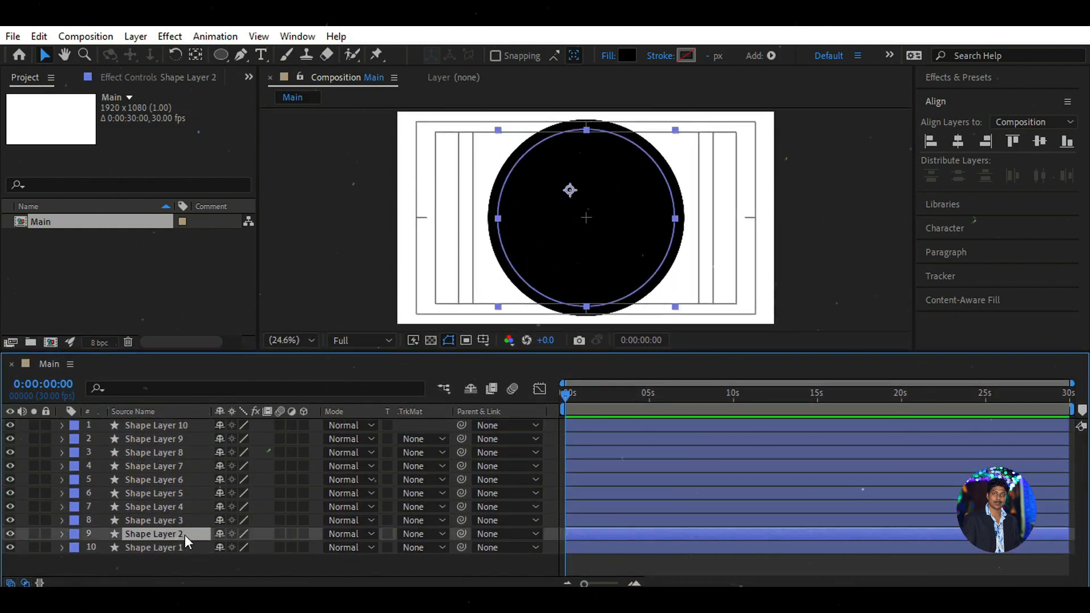
left_click(194, 507, "ctrl")
left_click(195, 480, "ctrl")
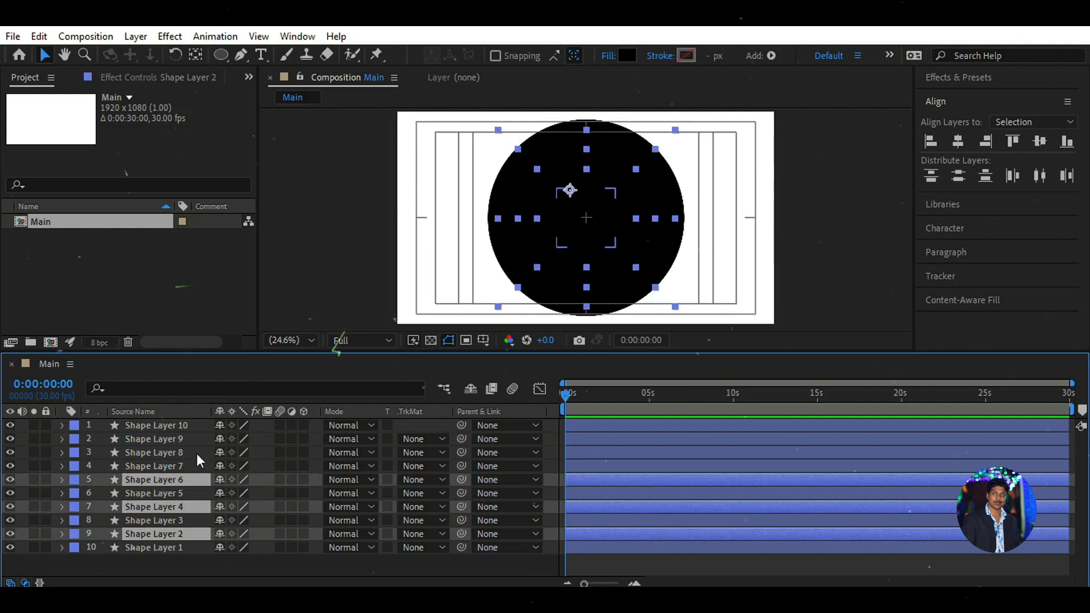
left_click(197, 453, "ctrl")
left_click(202, 426, "ctrl")
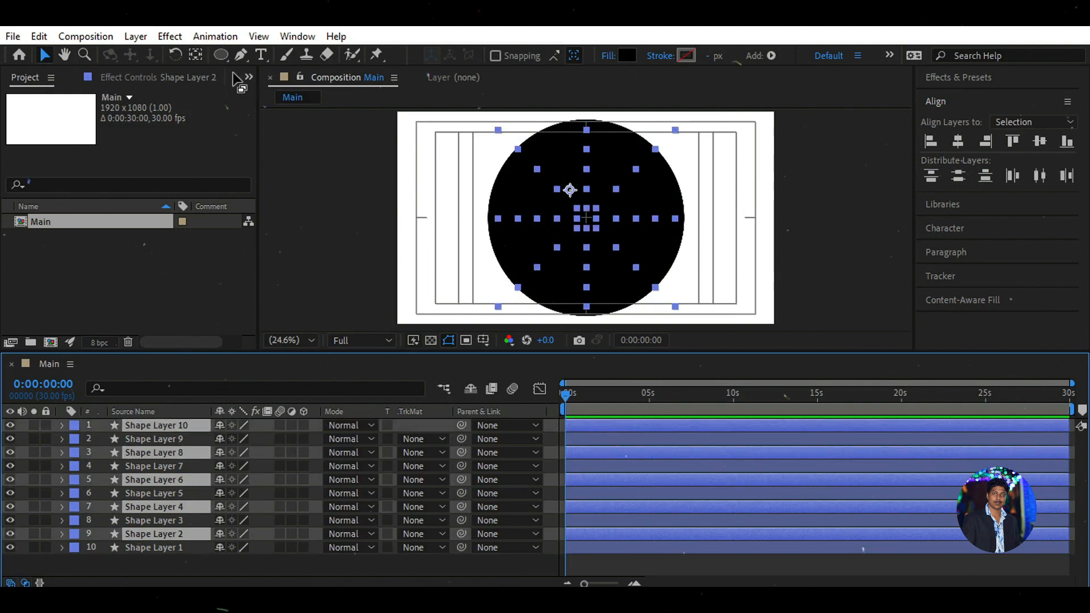
left_click(221, 54)
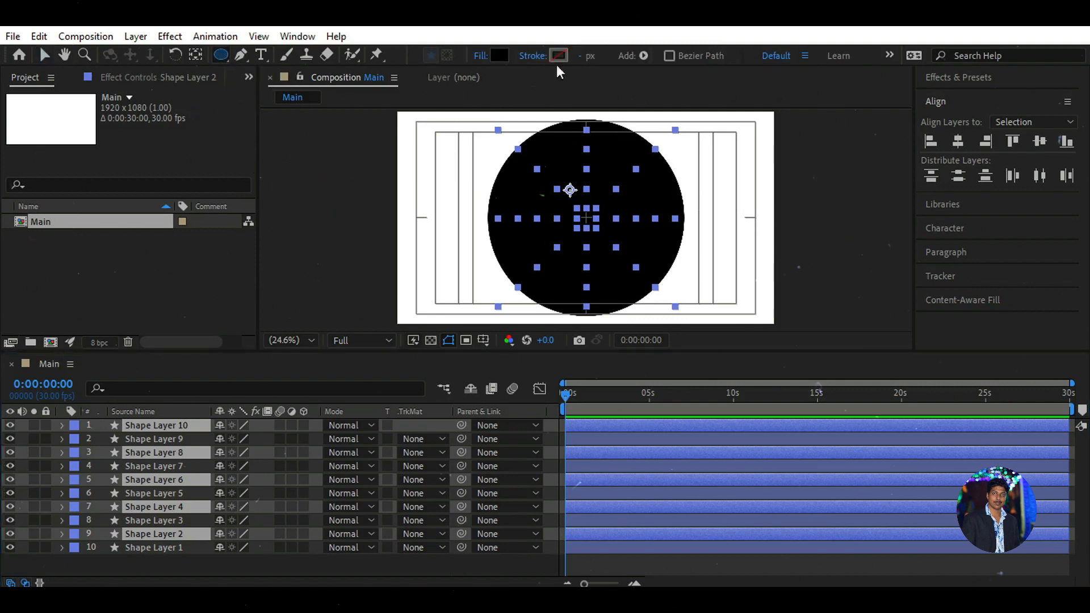
left_click(499, 54)
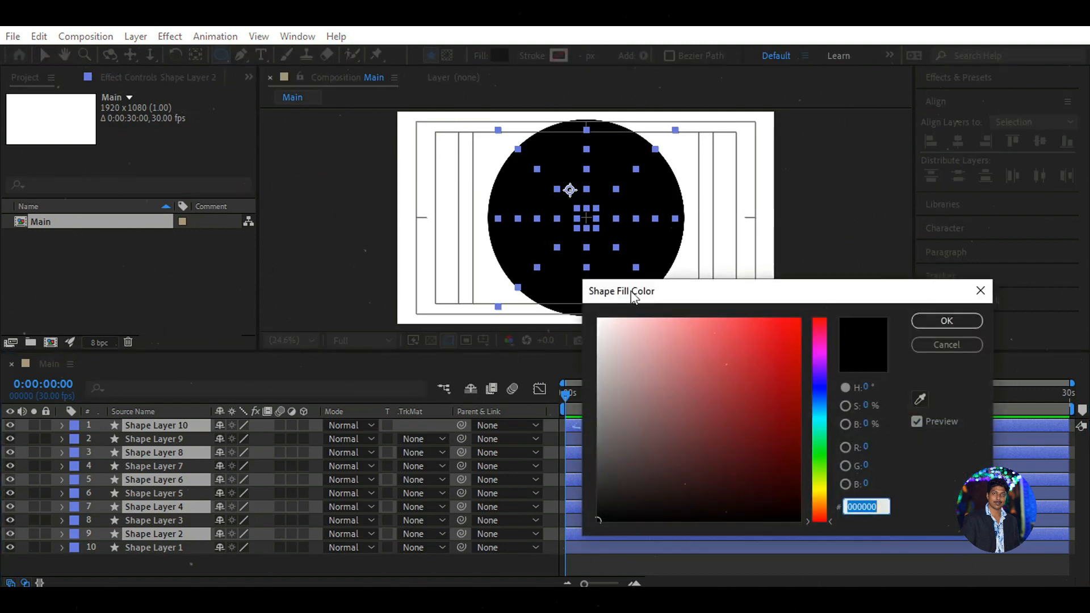
left_click(598, 319)
left_click(945, 325)
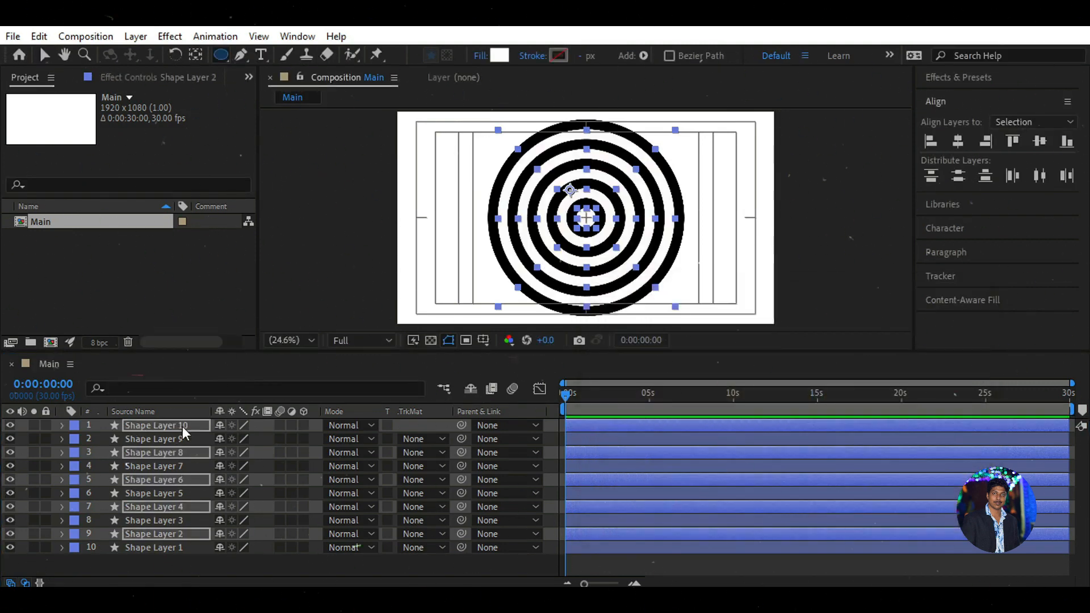
key("v")
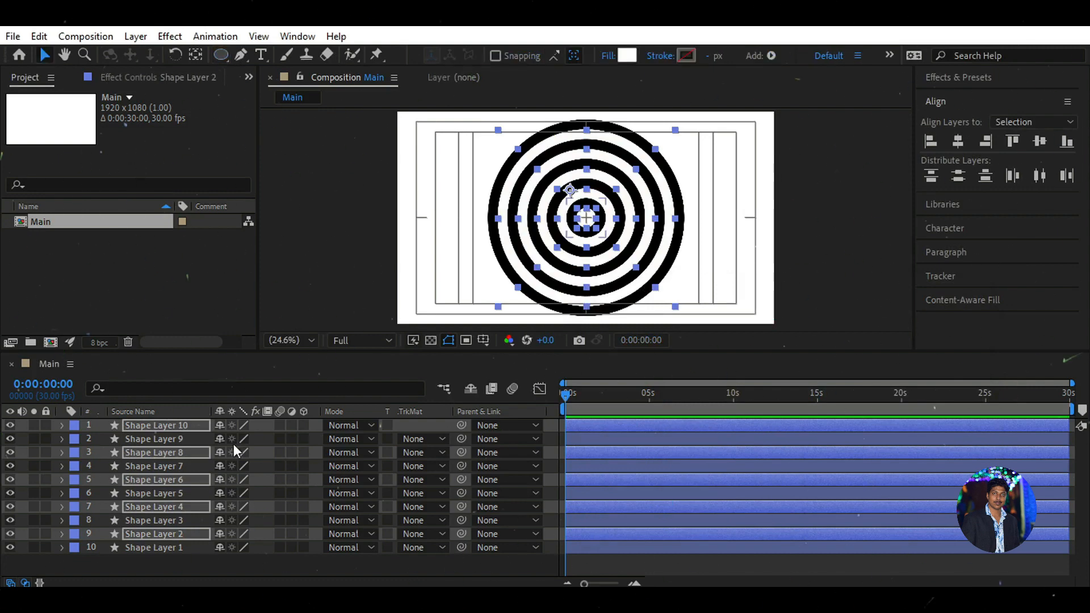
left_click(140, 553)
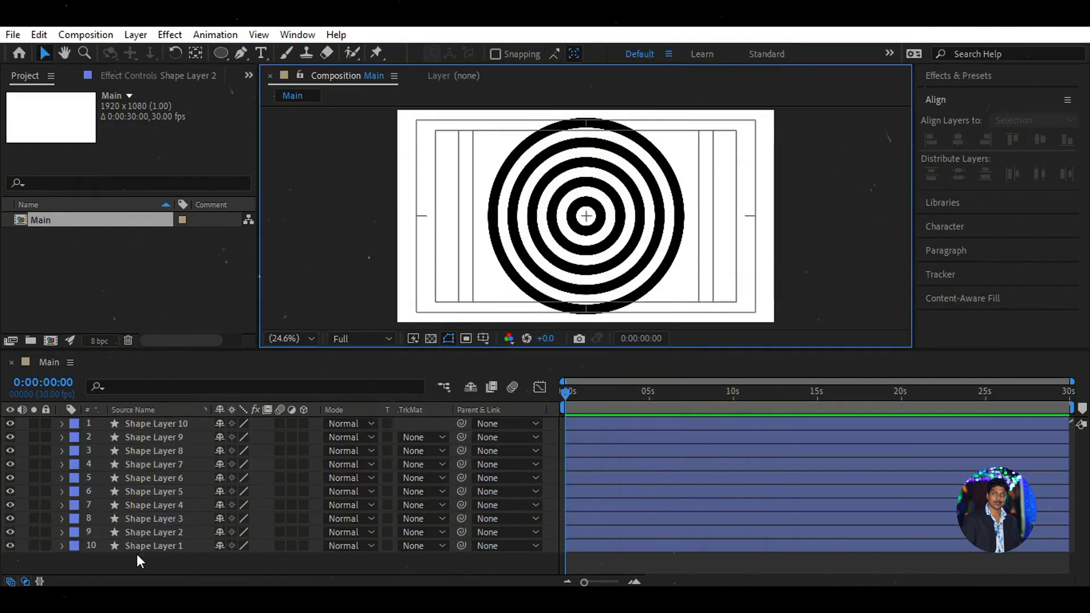
Step: Set the Main composition's background color to red, FF0000
left_click(138, 554)
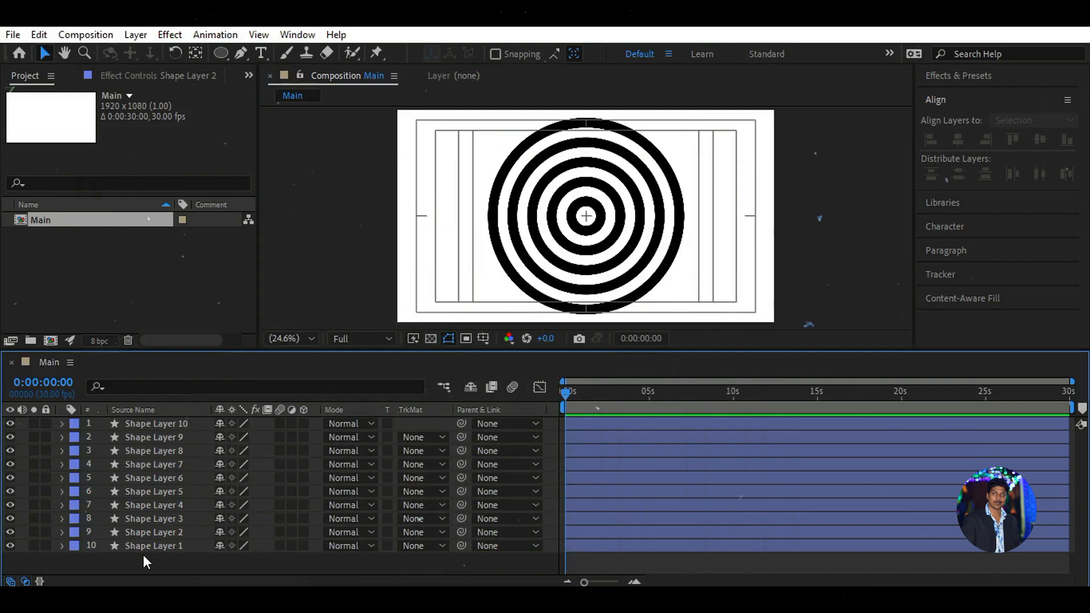
key("ctrl+k")
left_click(435, 402)
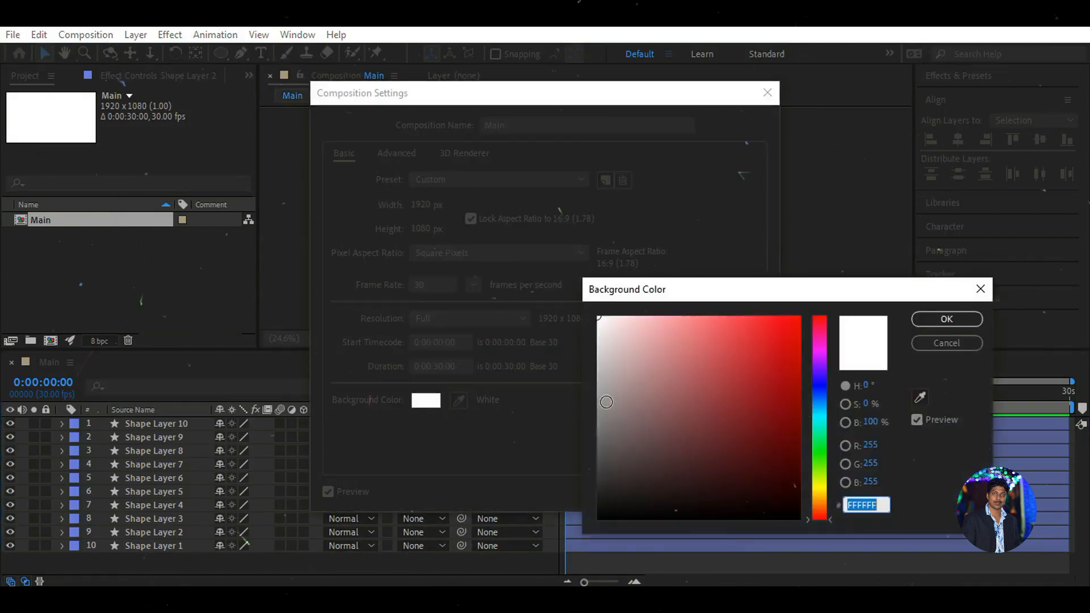
type("FF0000")
left_click(946, 318)
left_click(672, 490)
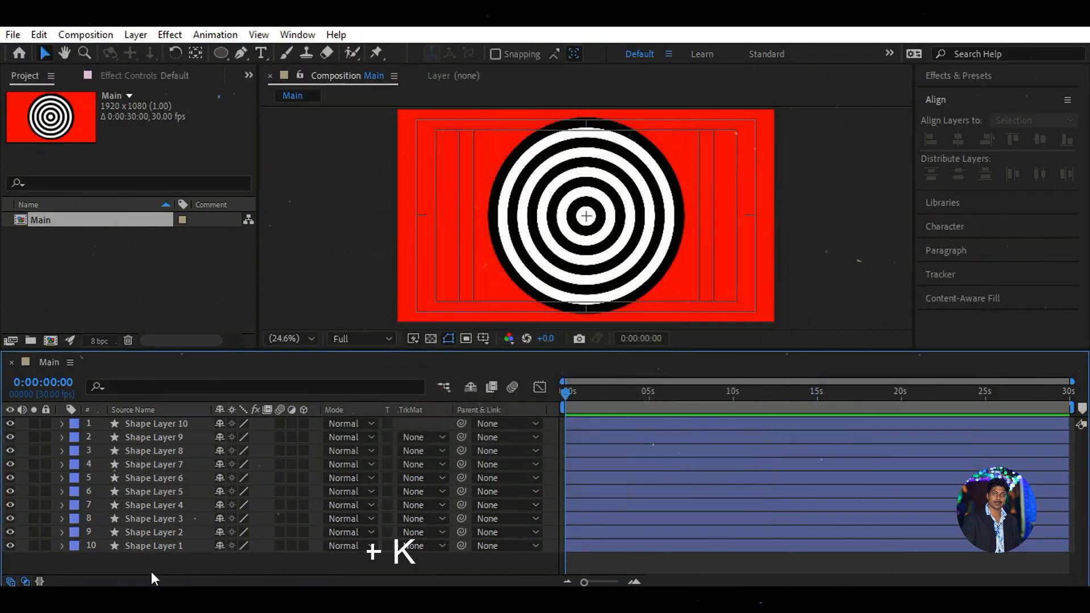
Step: Align the bottom edges of all ten circles to the selection and deselect them
left_click_drag(169, 559, 150, 419)
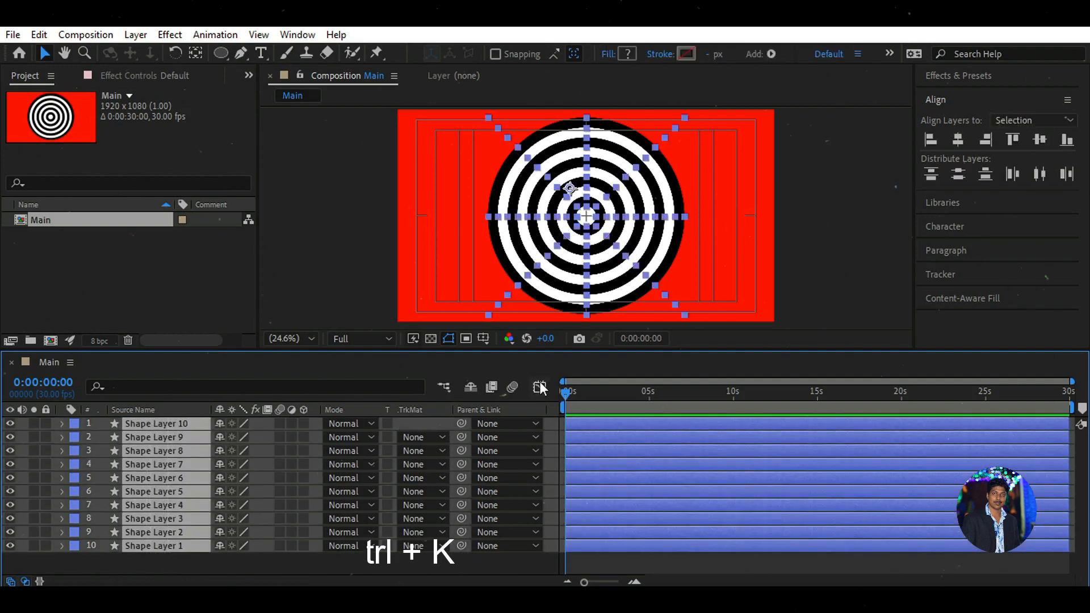
left_click(1066, 141)
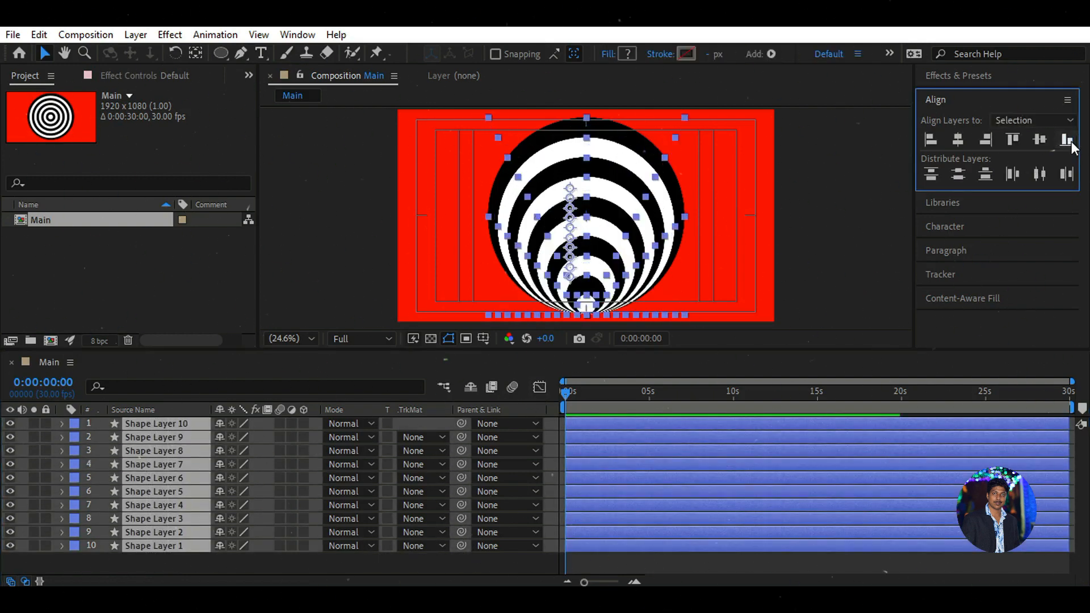
left_click(203, 563)
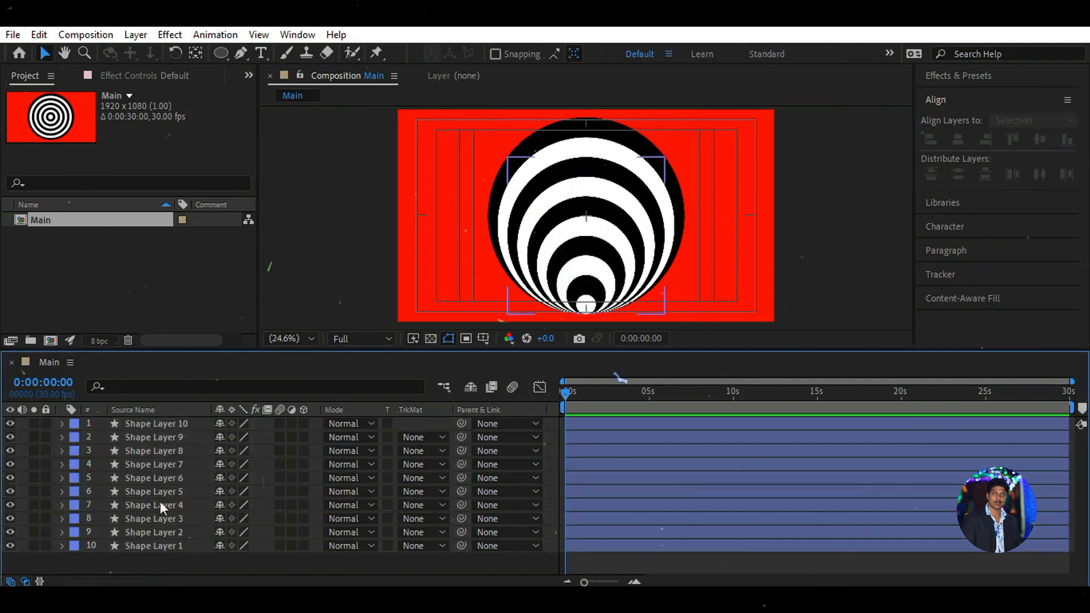
left_click(184, 436)
left_click(192, 423)
left_click(187, 436)
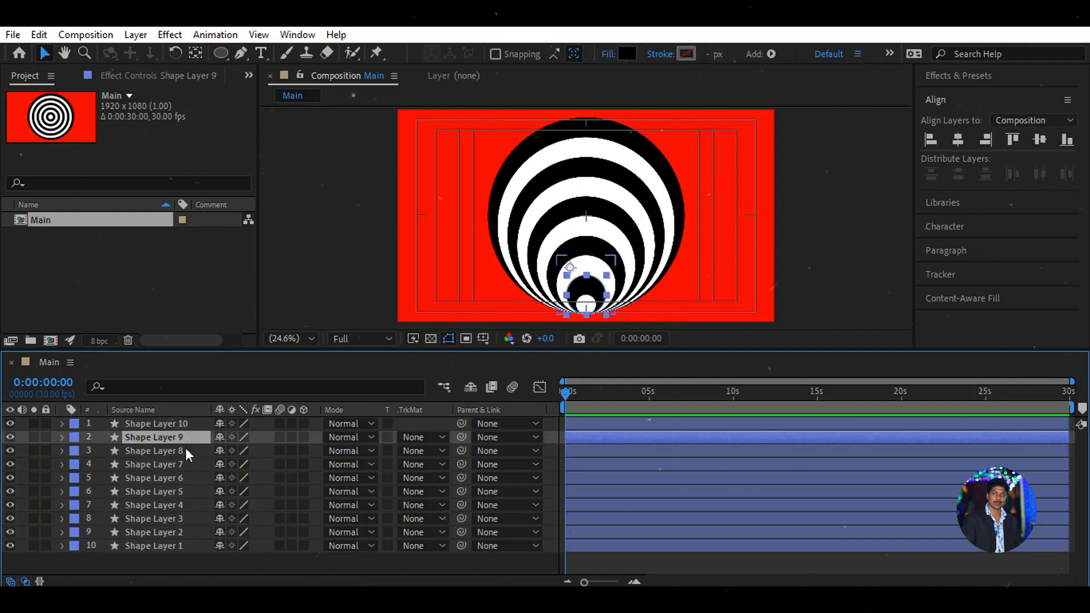
left_click(185, 449)
left_click(188, 464)
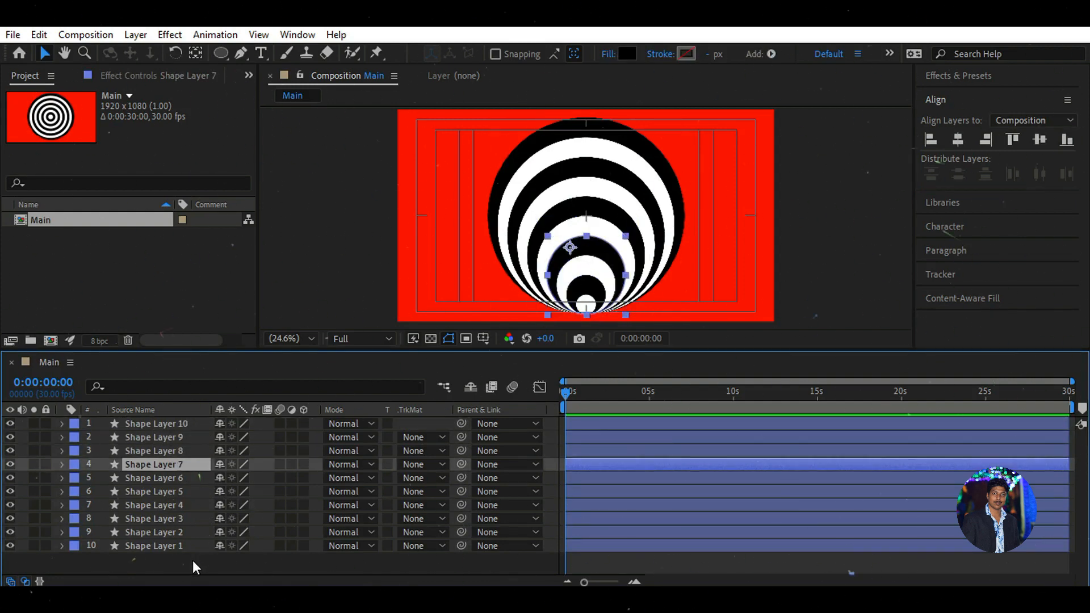
left_click(192, 560)
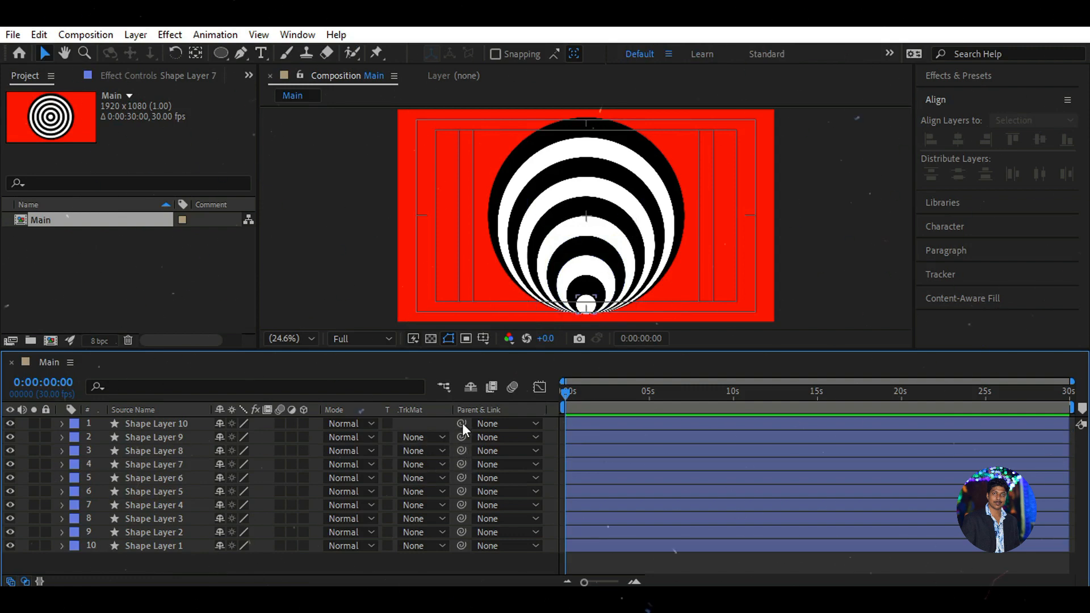
Step: Parent each circle to the next larger one, chaining Shape Layer 10 to 9 and so on down to Shape Layer 2 to 1
left_click_drag(462, 423, 266, 437)
left_click_drag(461, 437, 271, 464)
left_click_drag(461, 464, 267, 475)
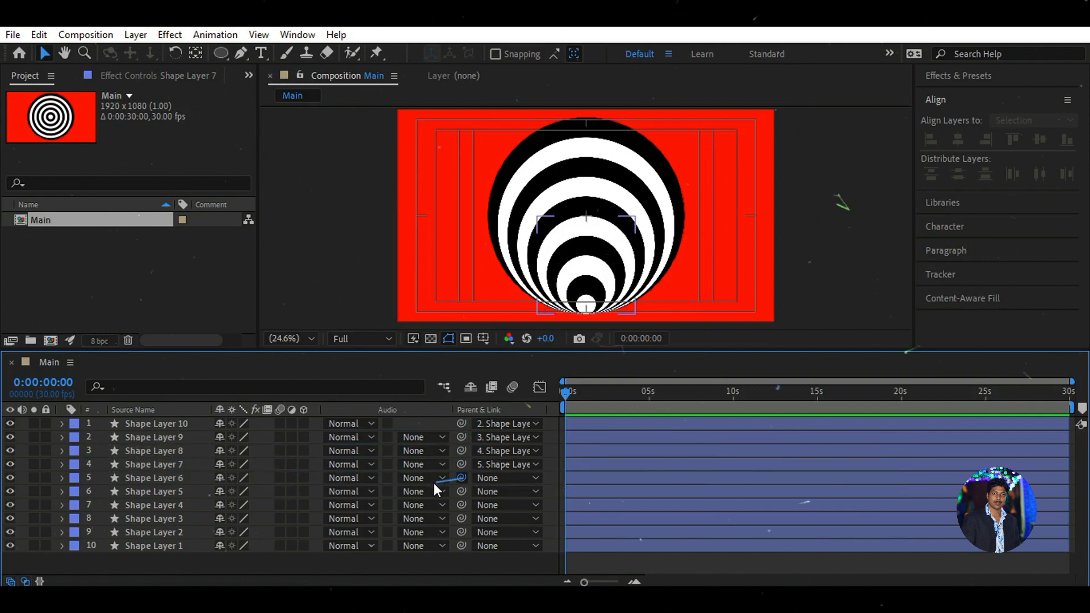
left_click_drag(460, 478, 318, 507)
left_click_drag(459, 504, 319, 516)
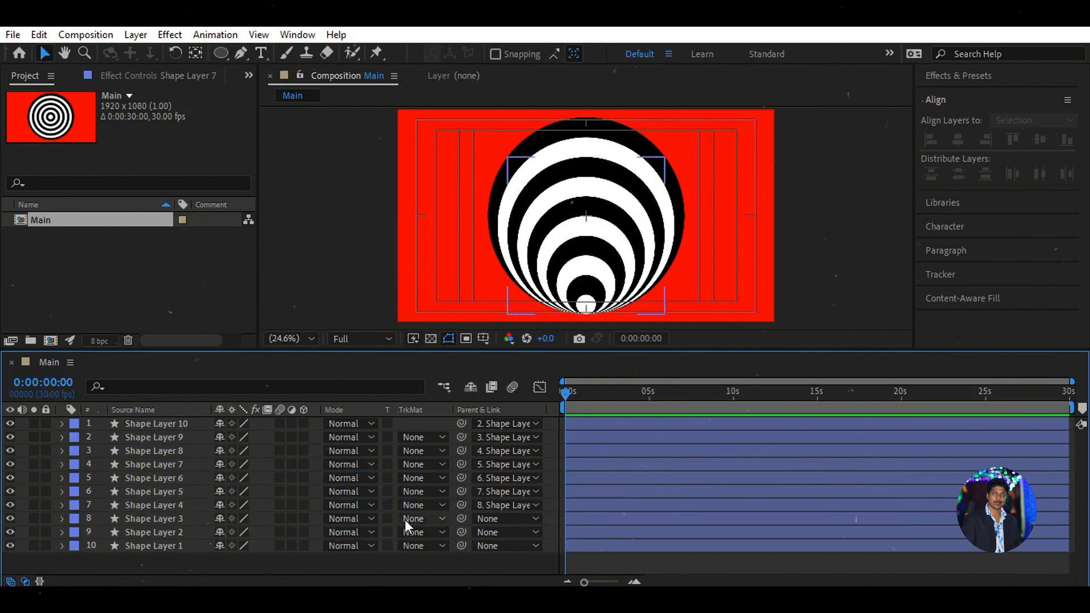
left_click_drag(461, 518, 320, 530)
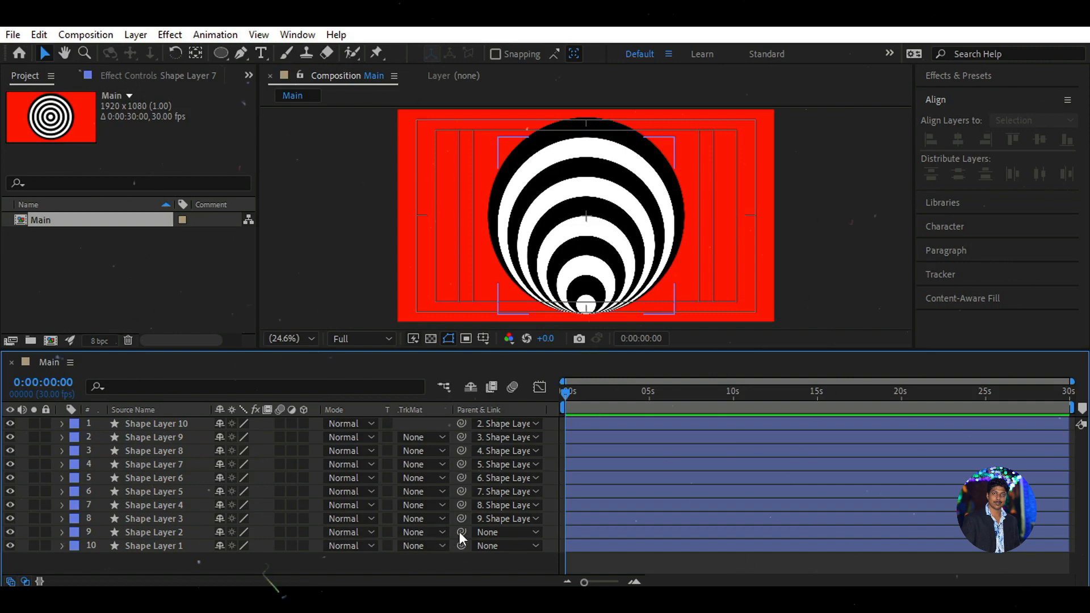
left_click_drag(460, 532, 314, 543)
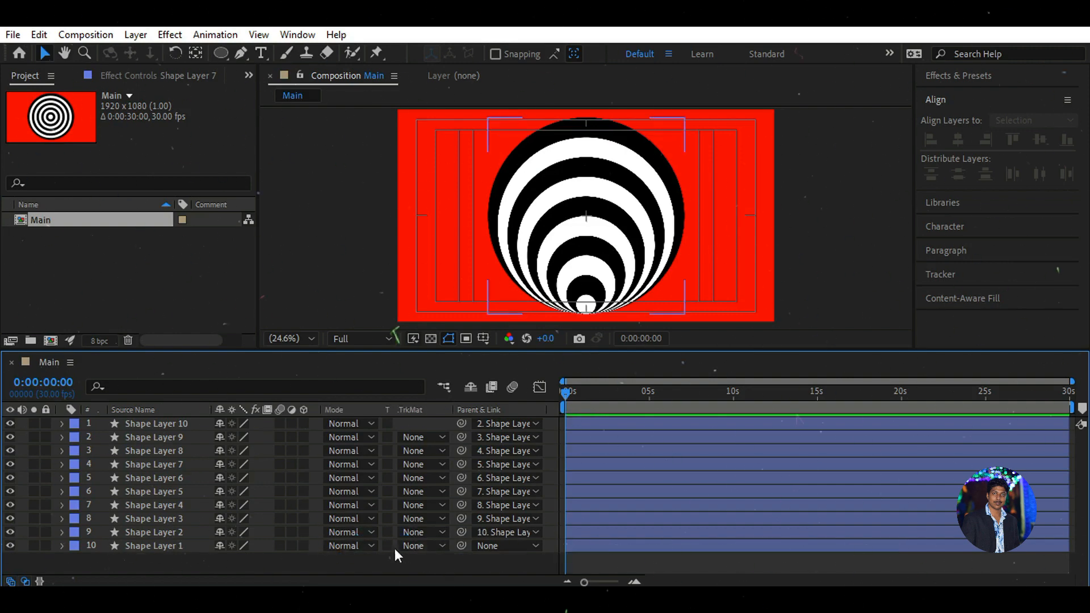
Step: Hide Shape Layers 1 through 8, leaving only Shape Layers 9 and 10 shown
left_click_drag(9, 545, 8, 438)
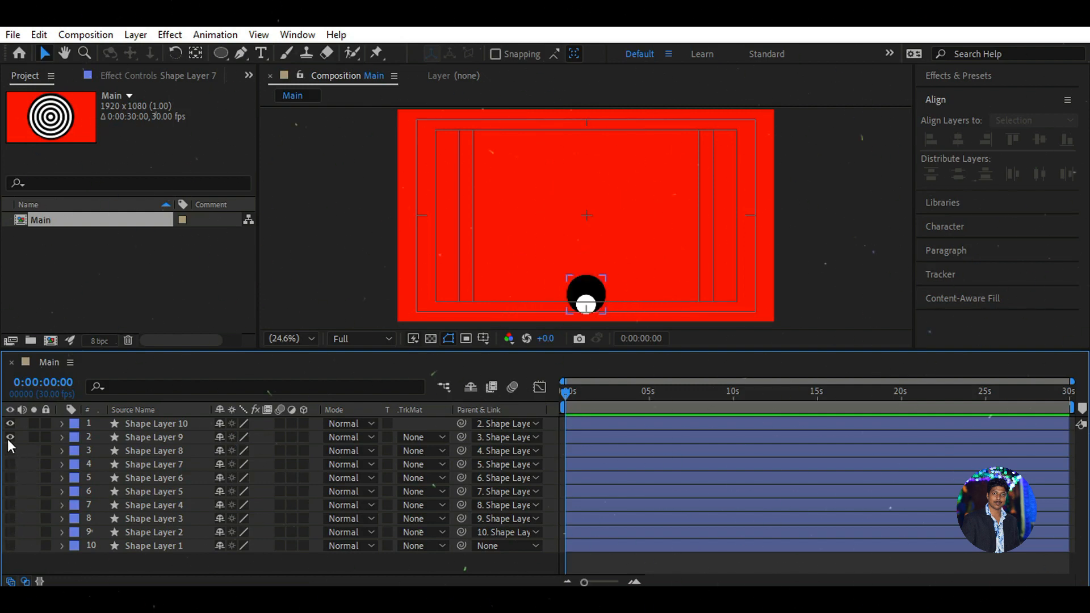
left_click(200, 423)
left_click(193, 437)
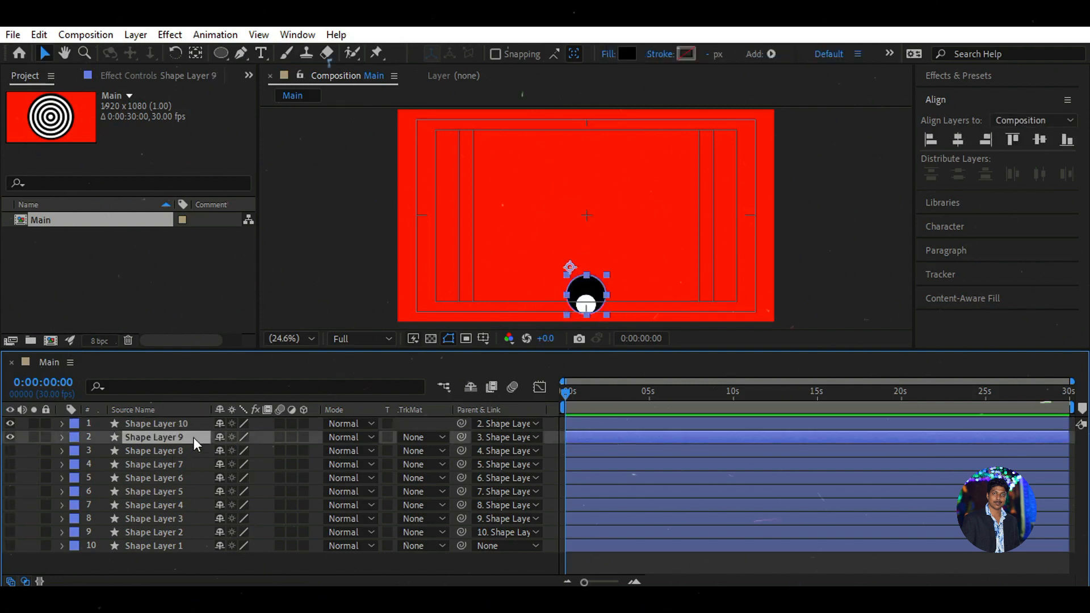
left_click(196, 425)
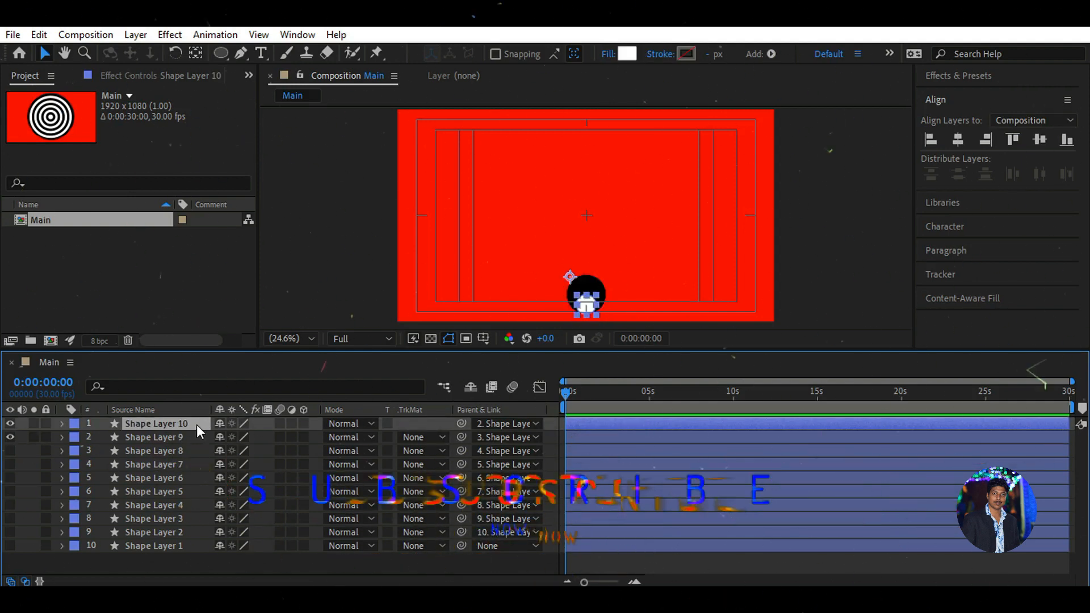
key("r")
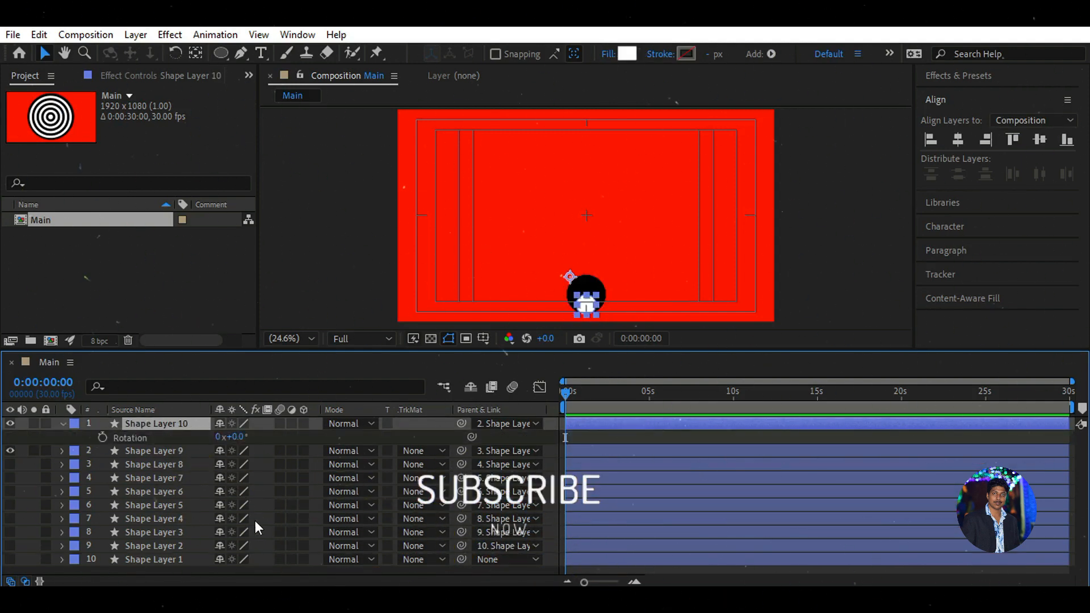
left_click(62, 423)
Step: Animate Shape Layer 9's rotation from 0 at 0:00:00:00 to one full revolution at 0:00:08:00
left_click(187, 438)
key("r")
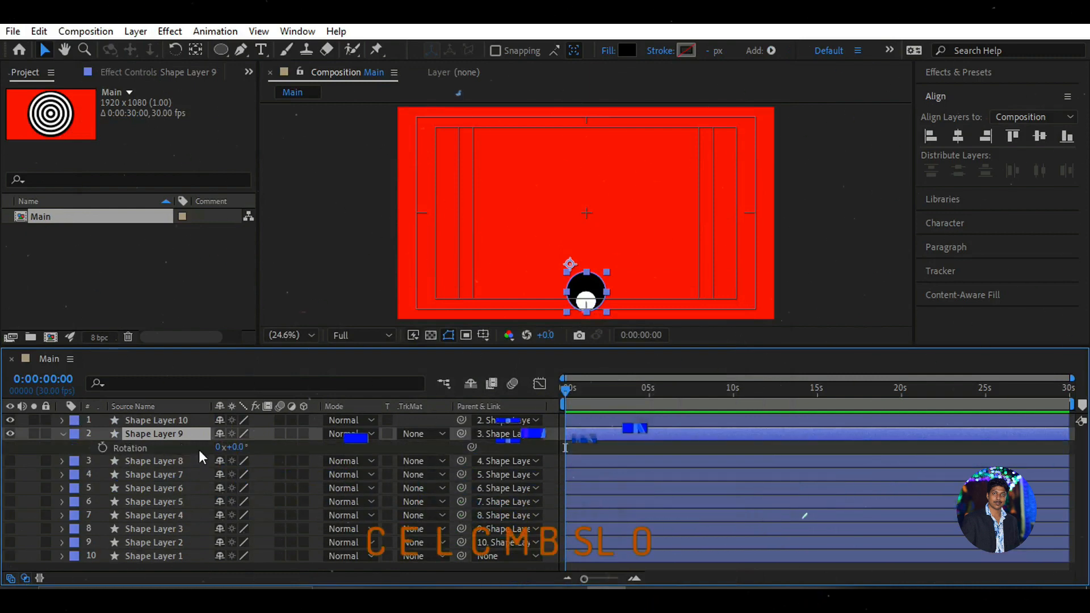
left_click(103, 448)
left_click_drag(565, 391, 699, 399)
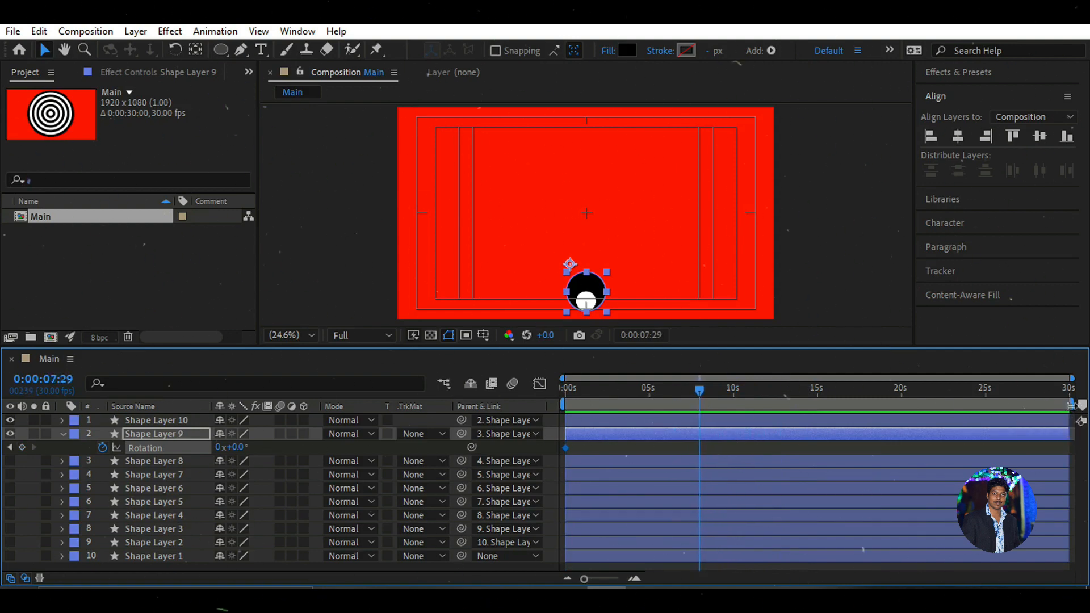
left_click_drag(1070, 378, 808, 386)
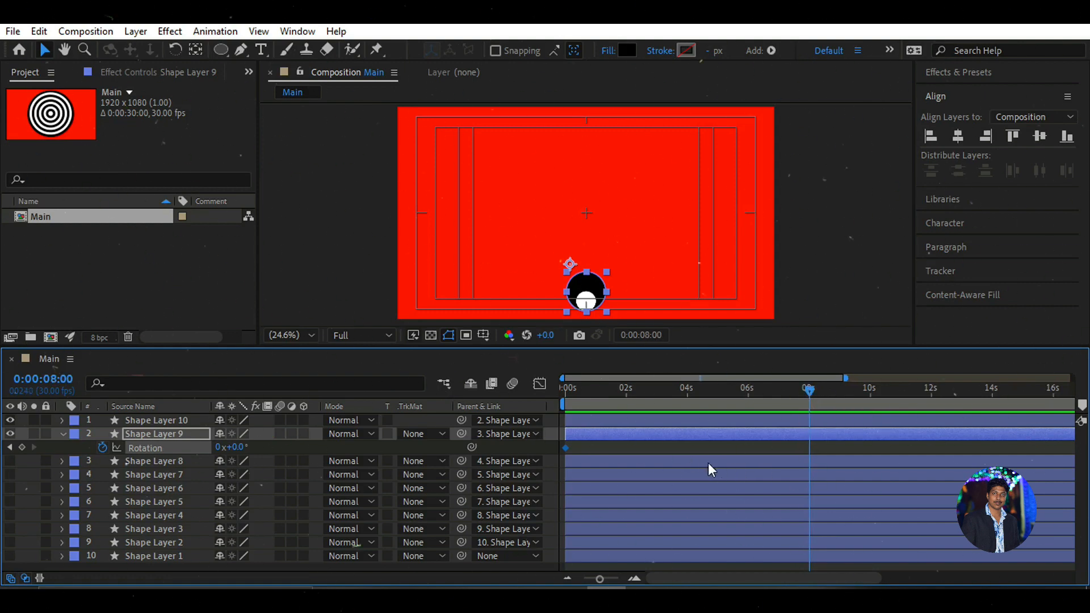
left_click(218, 447)
type("1")
left_click(308, 447)
Step: Preview Shape Layer 9's rotation from the start of the composition and return to the first frame
left_click_drag(809, 390, 523, 405)
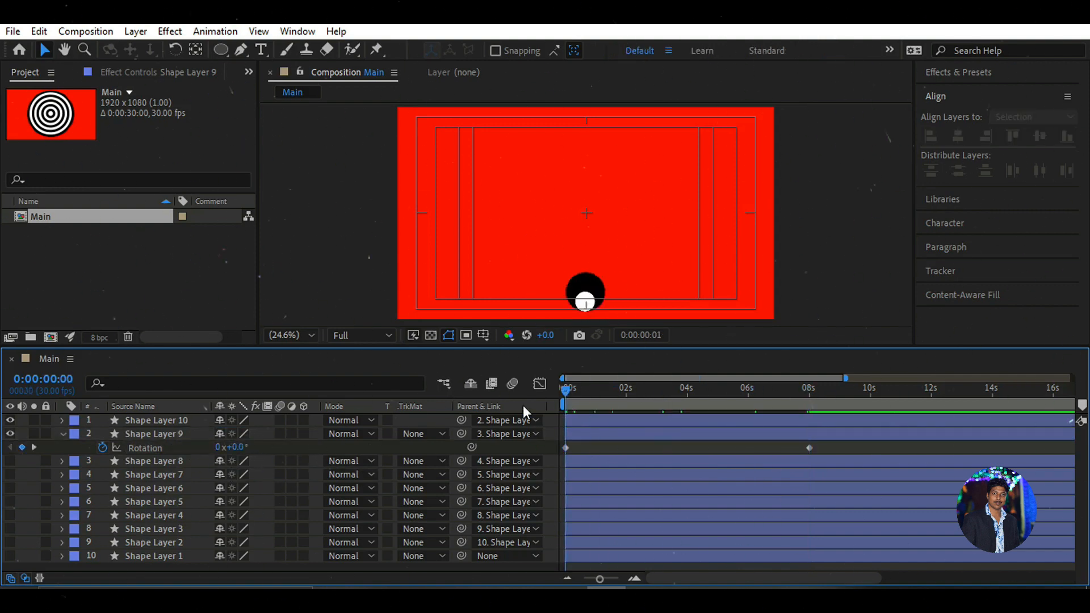
key("space")
key("space")
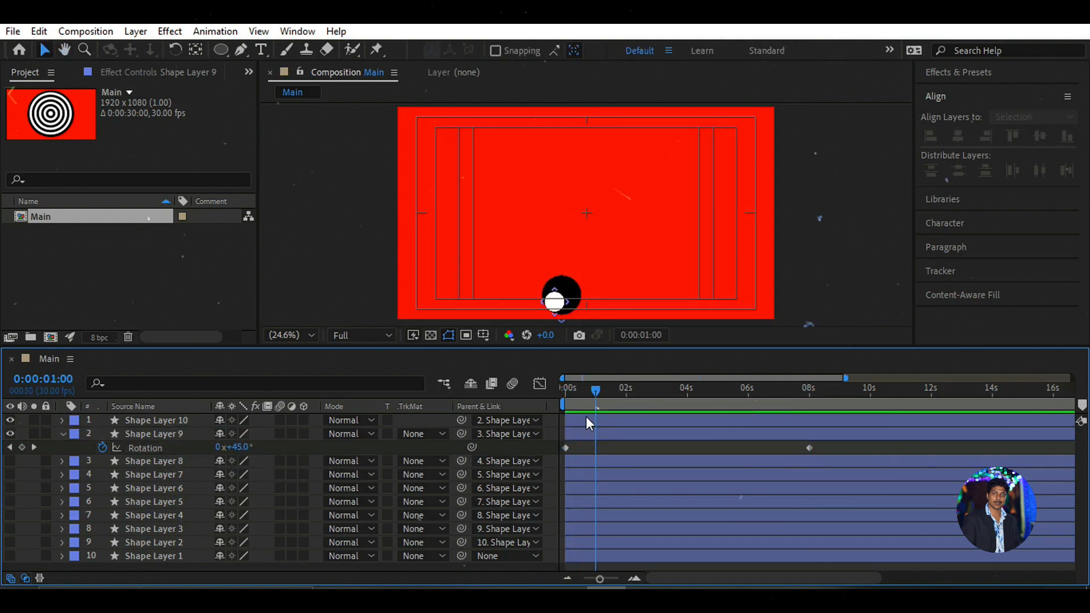
left_click_drag(596, 390, 552, 399)
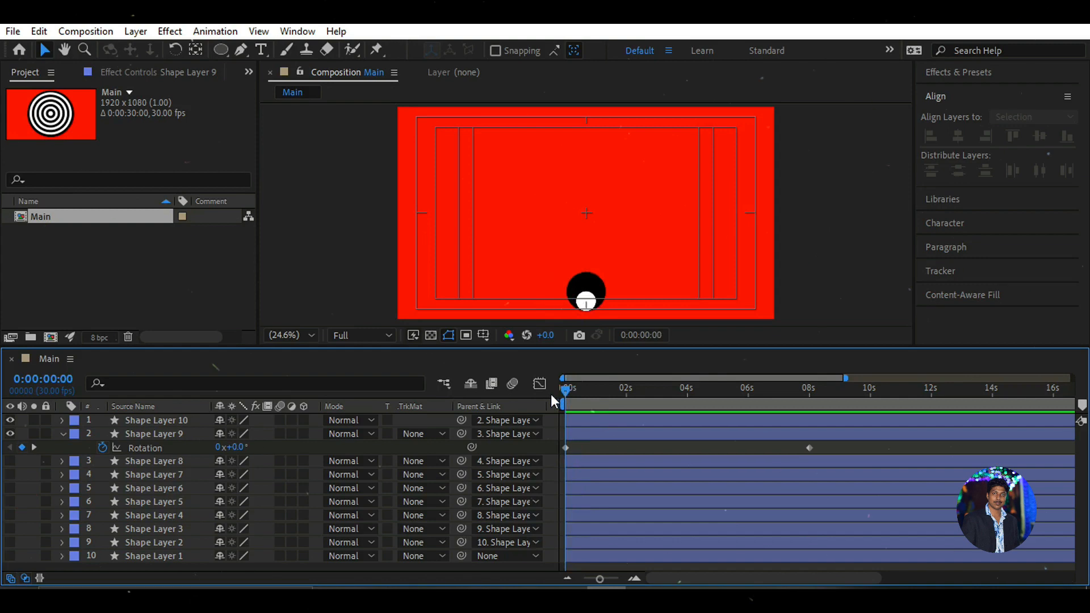
Step: Show Shape Layer 8 and keyframe its rotation at one full revolution at 0:00:08:00
left_click(809, 448)
left_click(810, 389)
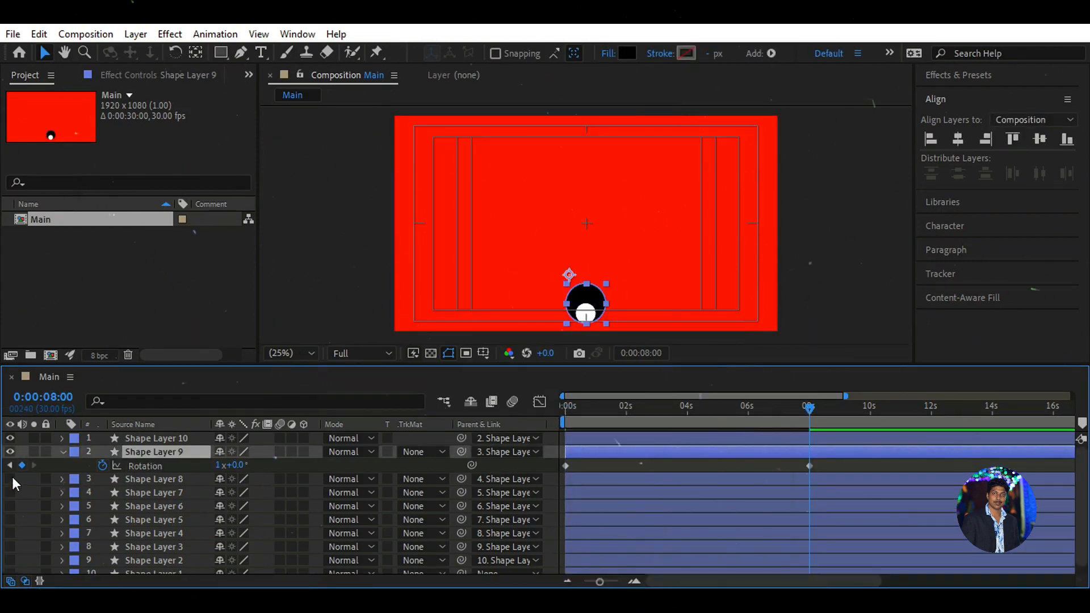
left_click(10, 479)
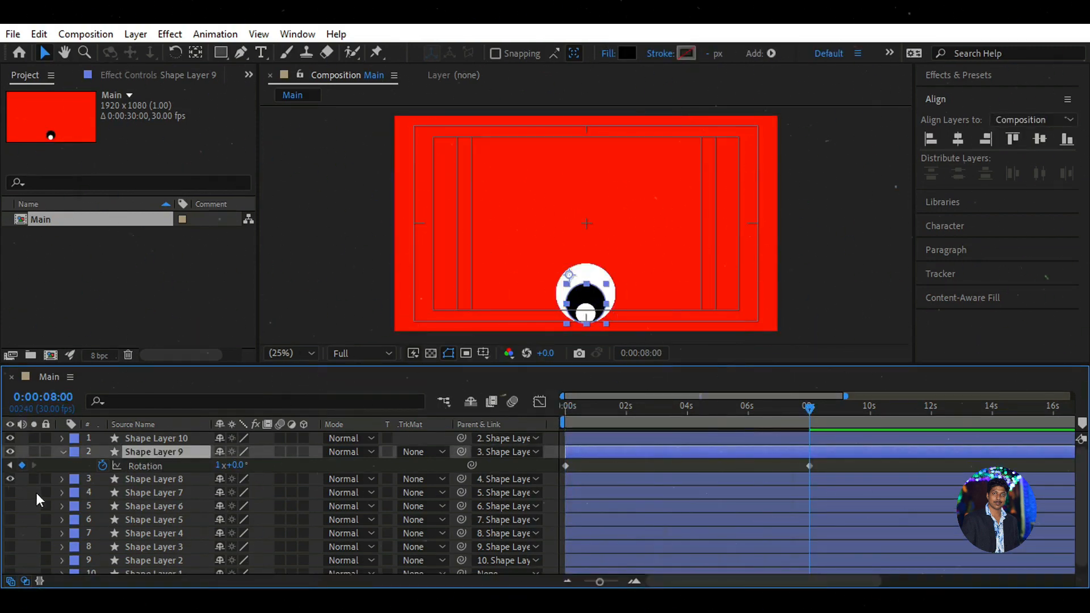
left_click(185, 480)
left_click(64, 452)
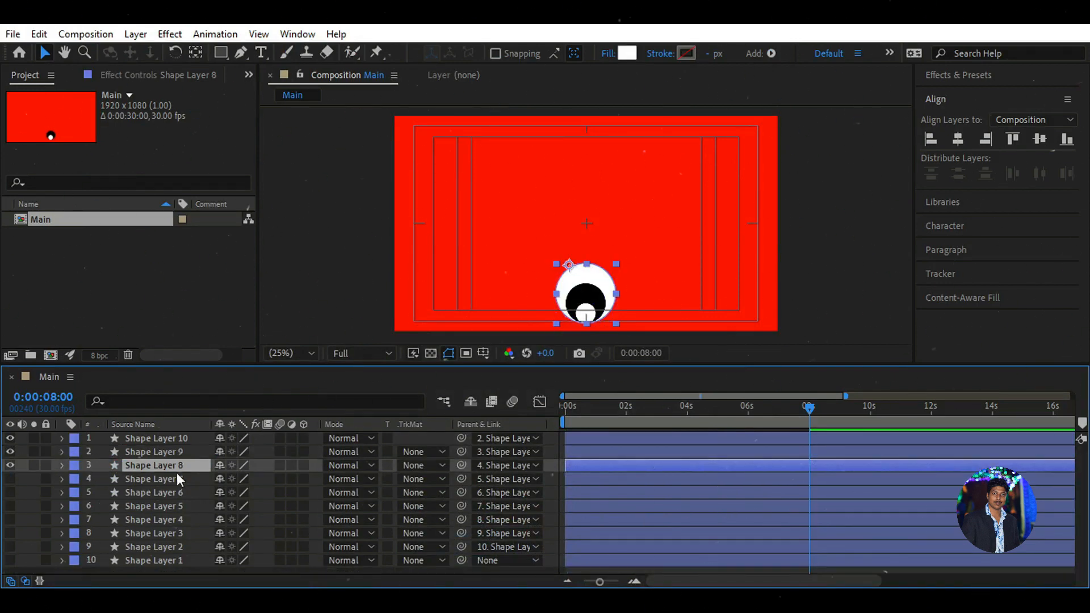
key("r")
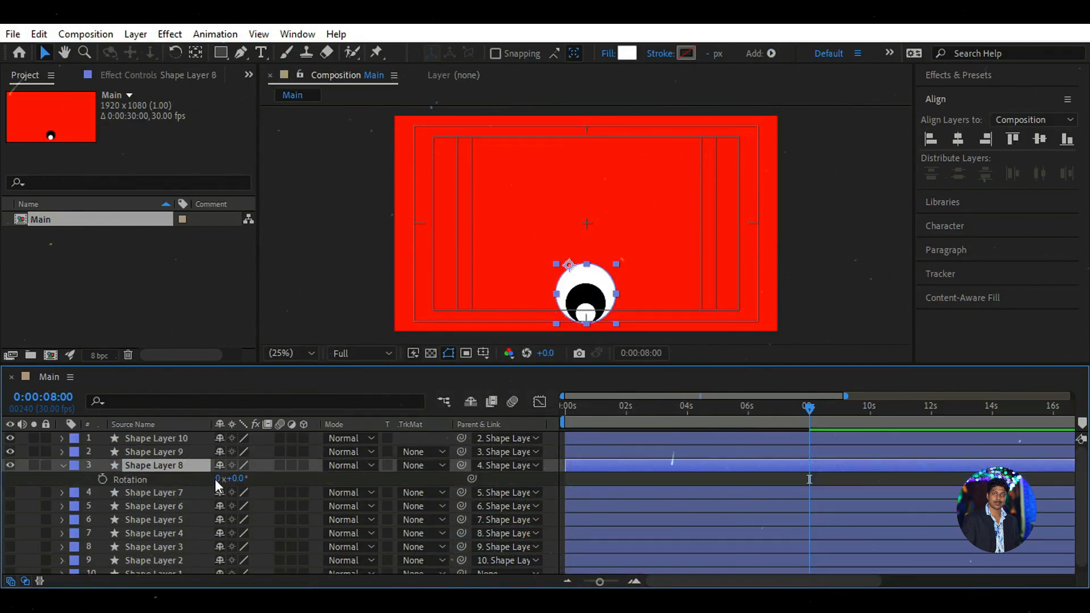
left_click(221, 479)
left_click(102, 479)
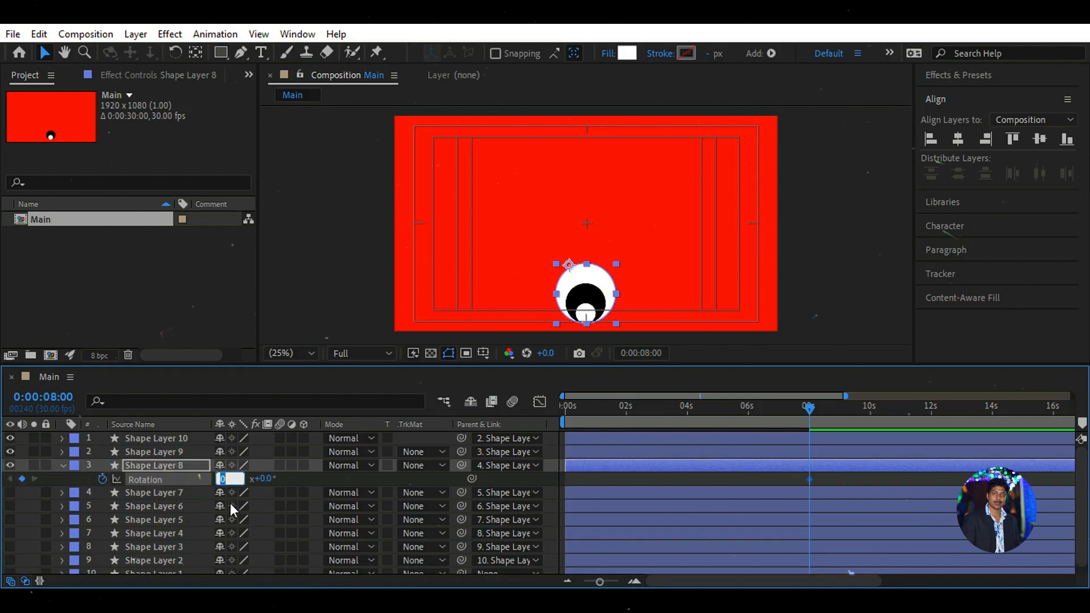
type("1")
Step: Keyframe Shape Layer 8's rotation at 0 revolutions at 0:00:00:00
left_click_drag(809, 418, 567, 430)
left_click(219, 478)
key("ctrl+c")
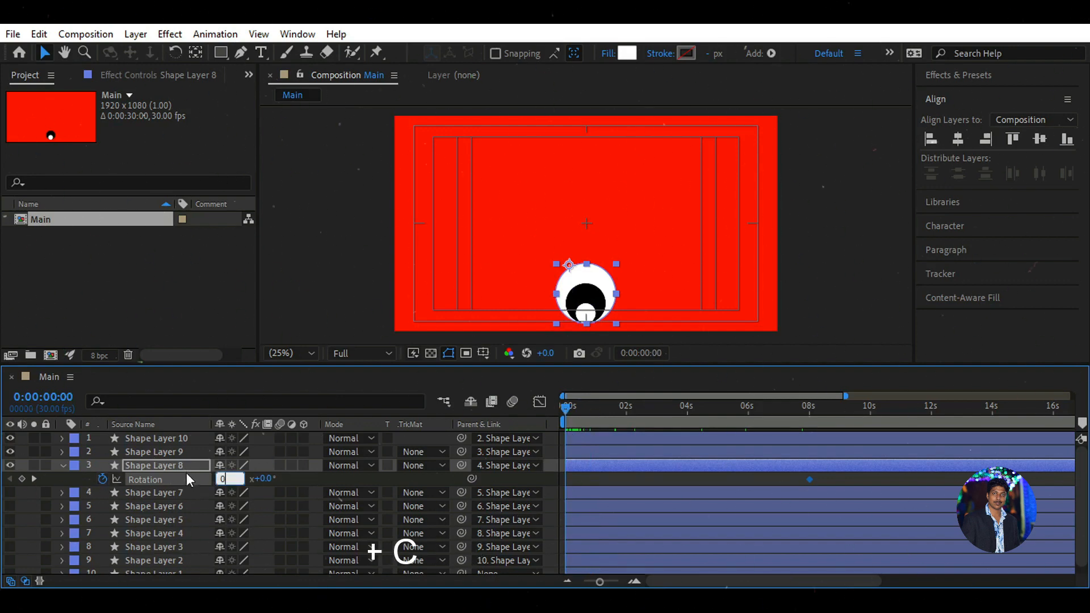
type("0")
left_click(278, 480)
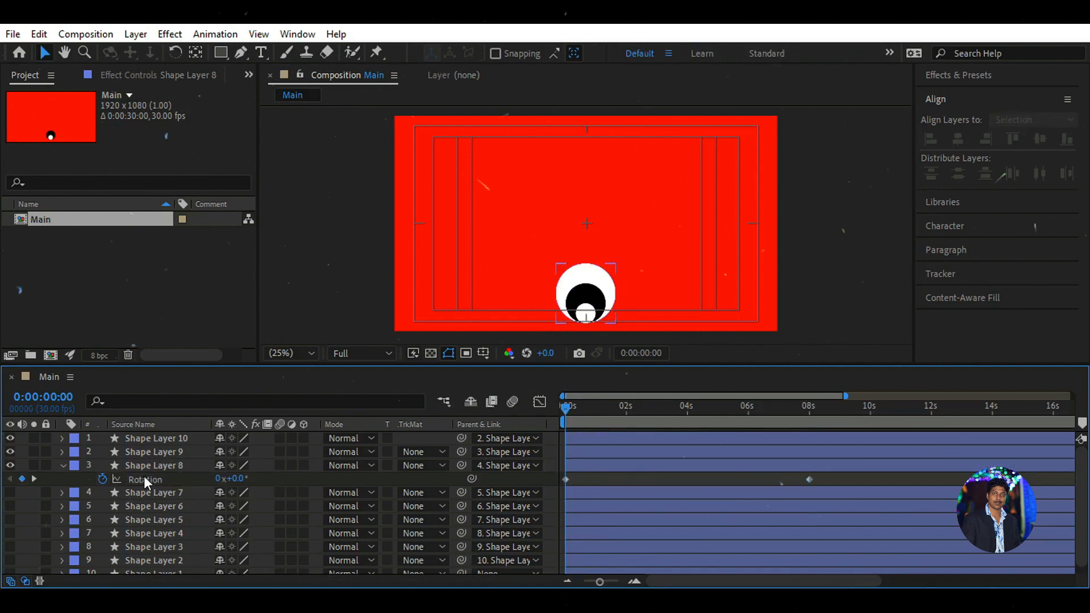
Step: Copy Shape Layer 8's rotation keyframes and paste them onto Shape Layers 7 through 1 at the first frame
left_click(177, 477)
key("ctrl+v")
left_click(176, 492)
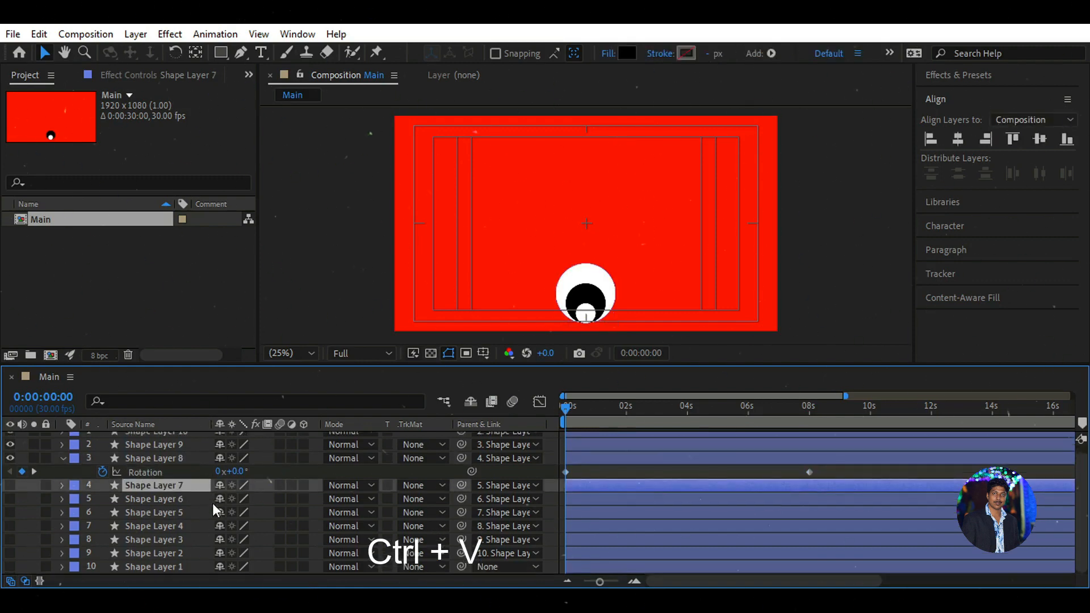
left_click(191, 567, "shift")
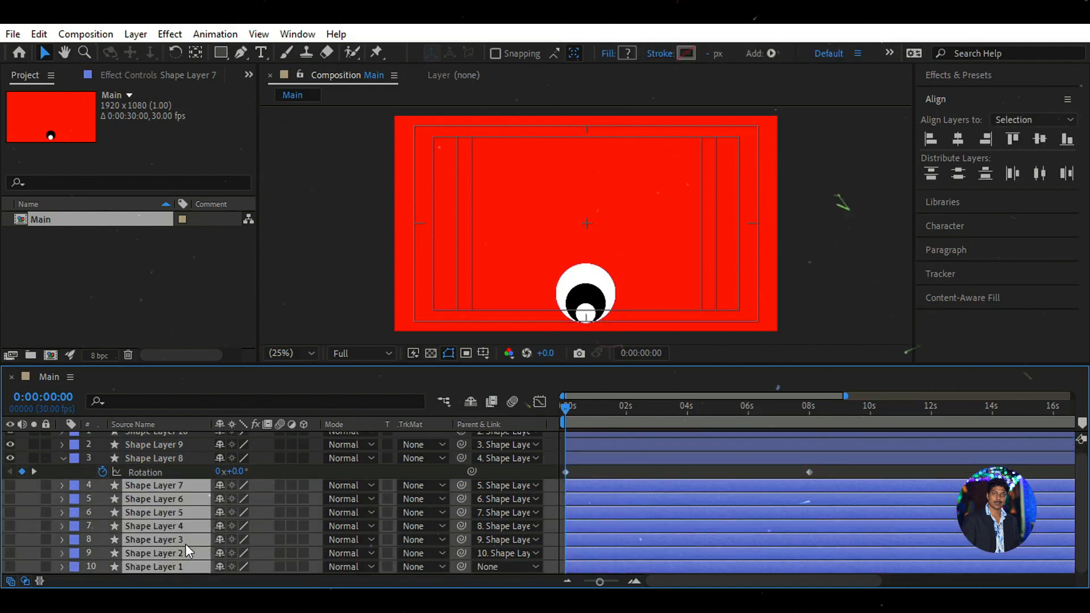
key("ctrl+v")
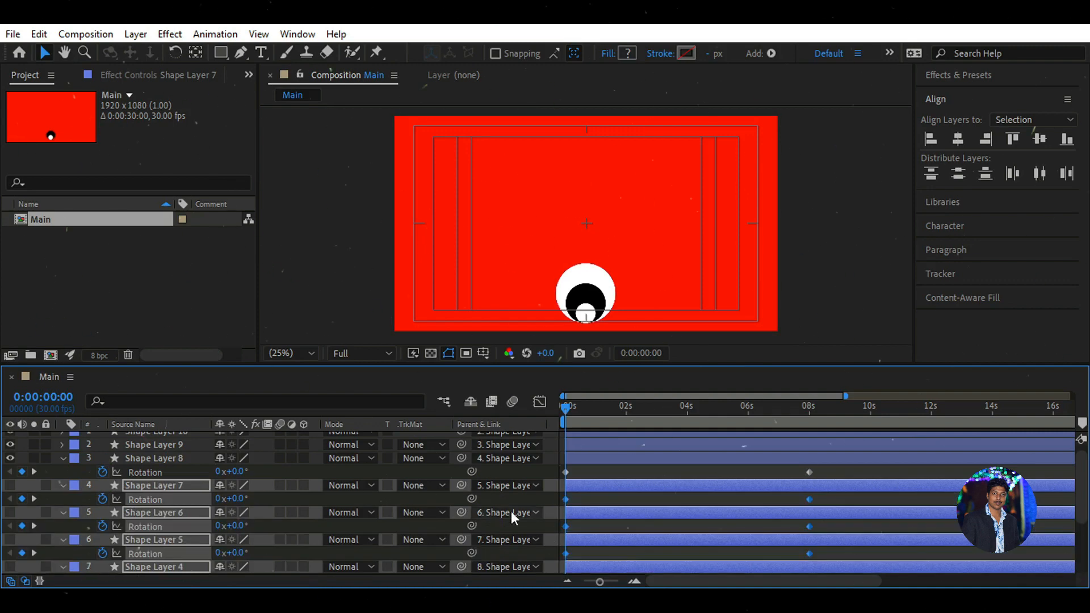
scroll(404, 488, "down", 5)
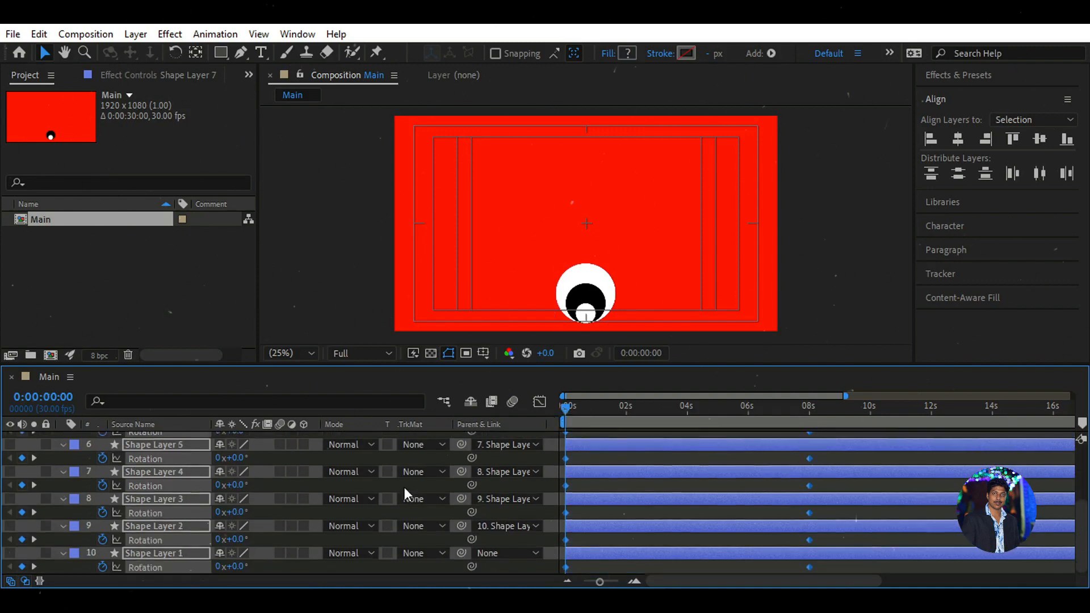
scroll(494, 460, "up", 5)
Step: Show Shape Layers 1 through 7, then collapse the properties of all layers and deselect them
left_click_drag(566, 409, 611, 410)
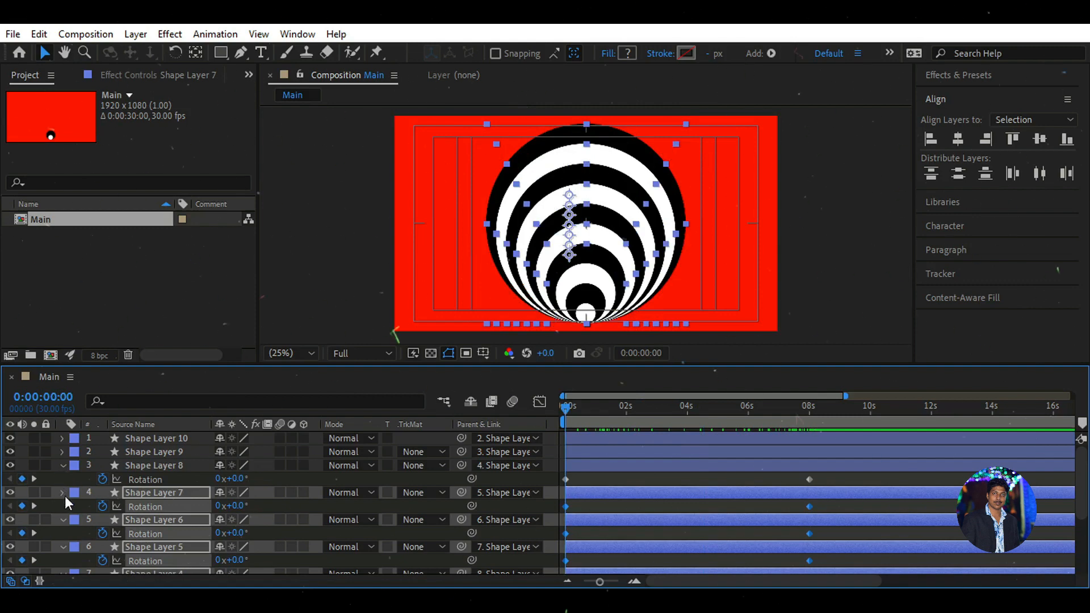
key("u")
left_click(62, 465)
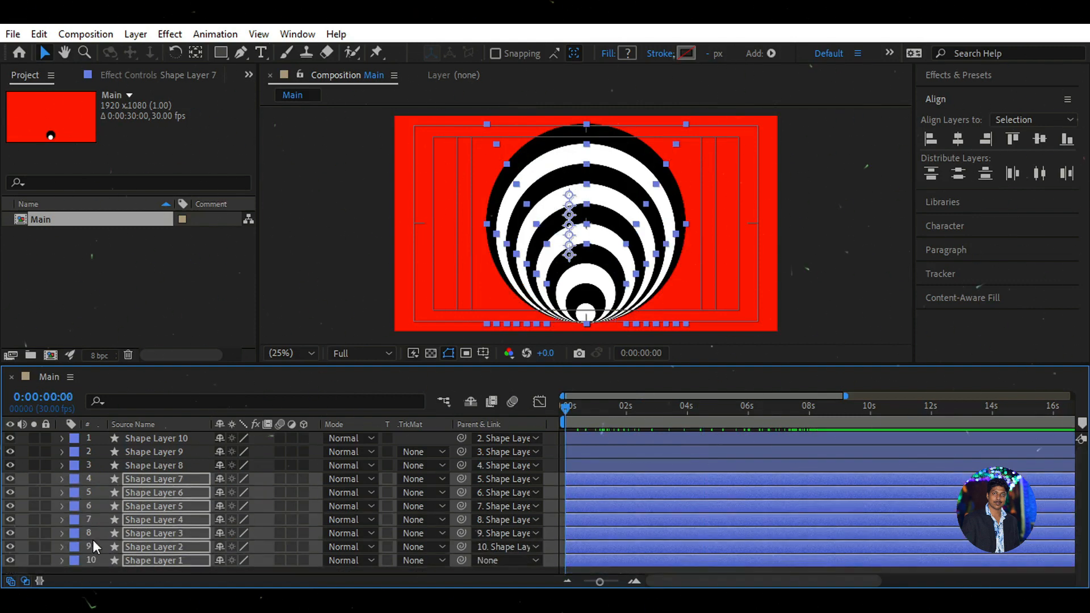
left_click(121, 570)
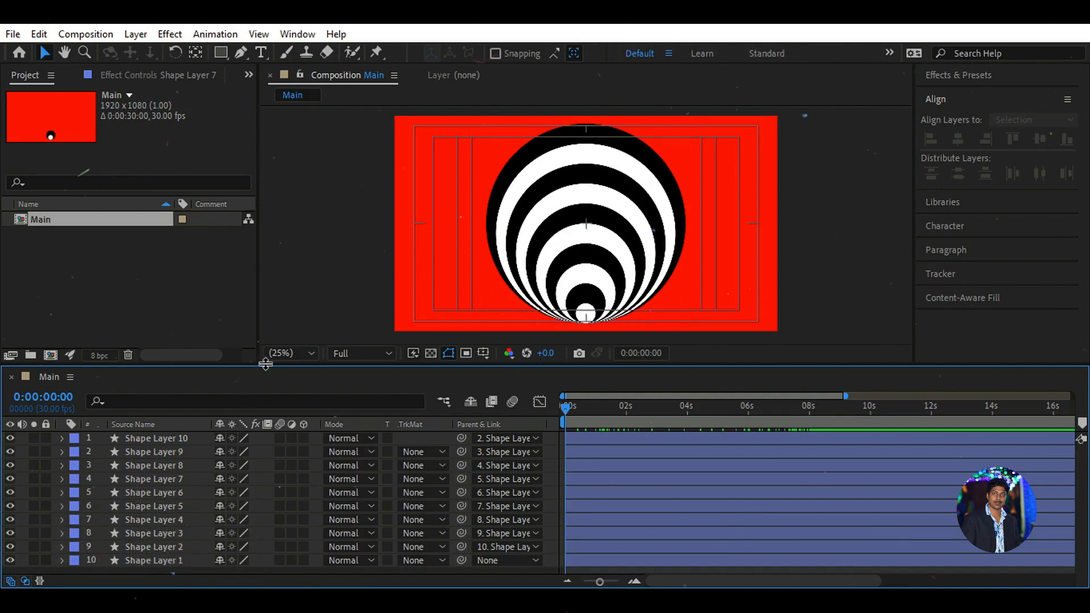
left_click_drag(270, 354, 272, 347)
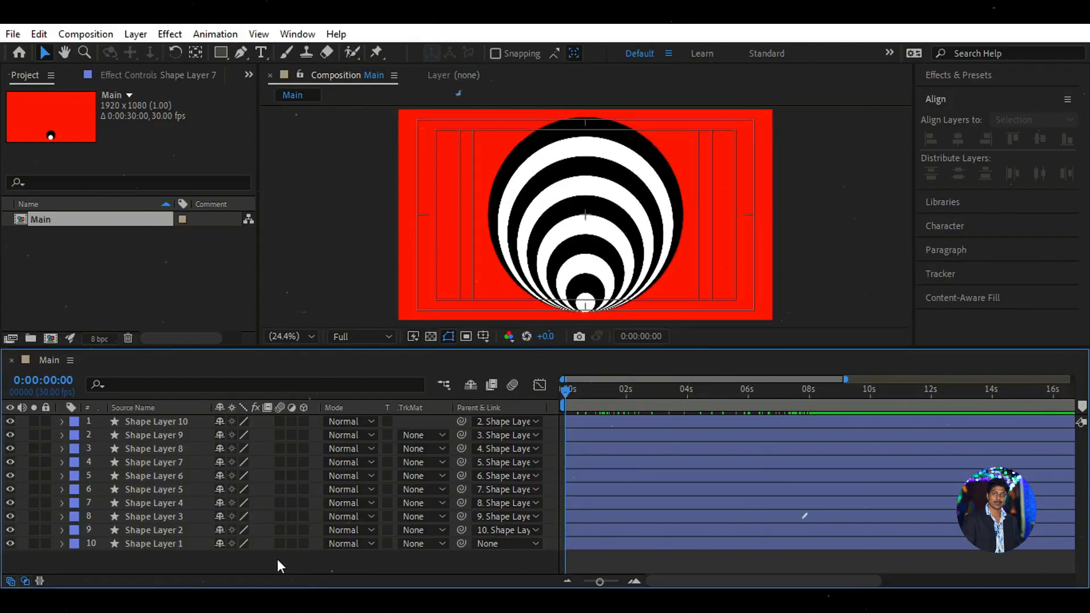
Step: Create a white 1920 by 1080 px solid named BG and place it beneath Shape Layer 1
key("ctrl+y")
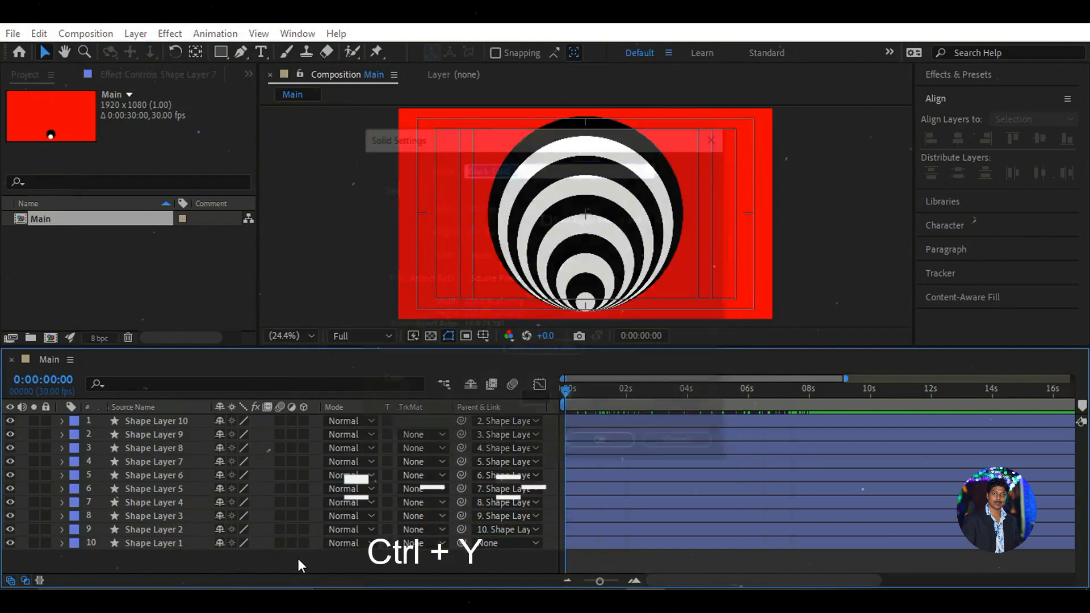
type("BG")
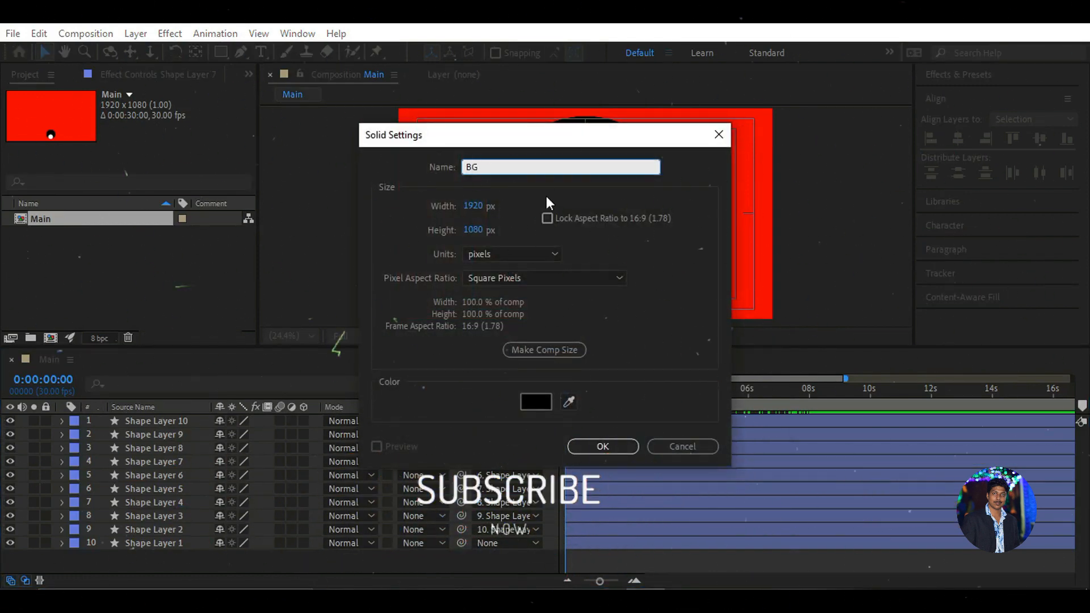
left_click(534, 407)
left_click_drag(620, 358, 522, 287)
left_click(946, 318)
left_click(603, 447)
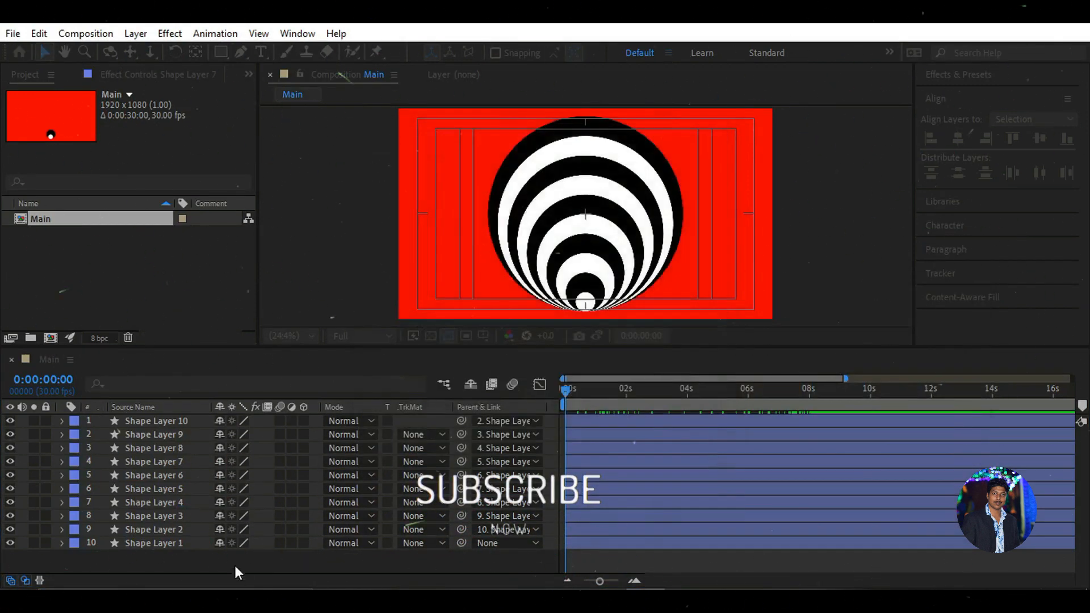
left_click_drag(162, 430, 198, 560)
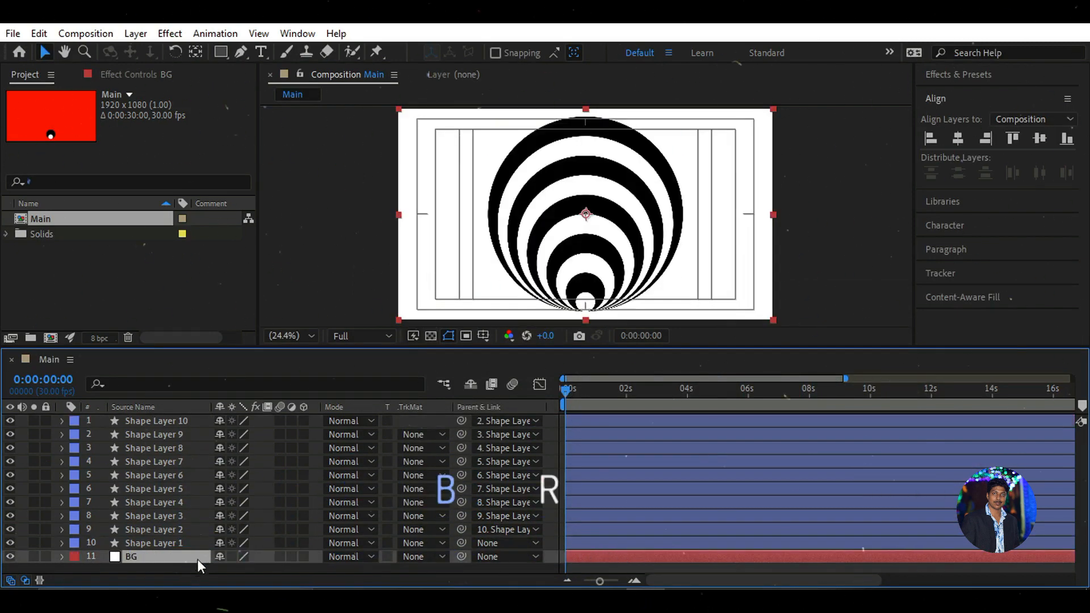
Step: Find the Drop Shadow effect and apply it to Shape Layer 1
left_click(195, 543)
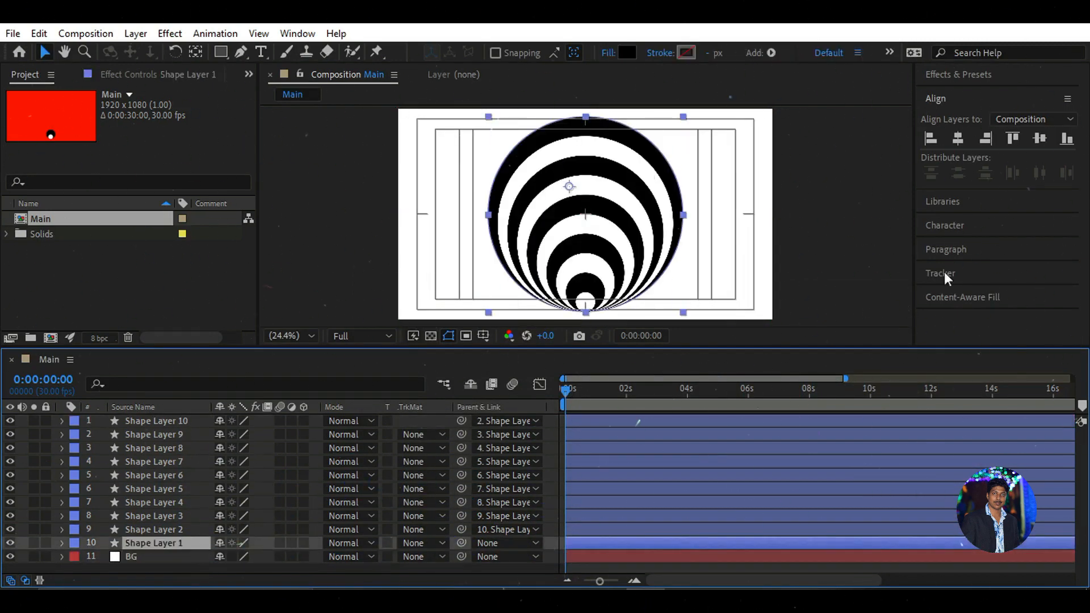
left_click(971, 84)
left_click(962, 95)
type("drop")
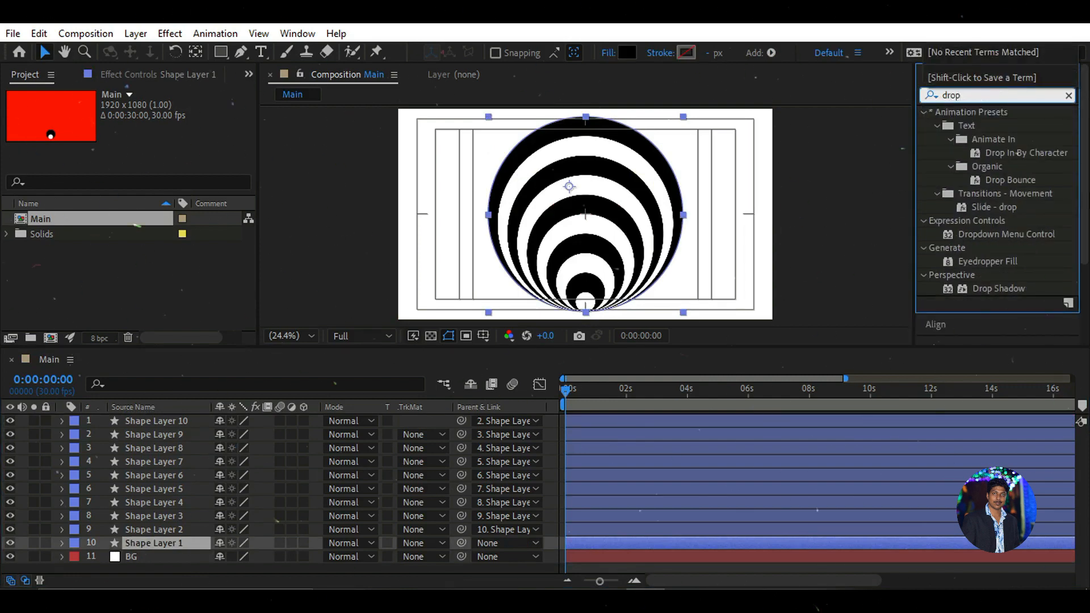
left_click(1001, 288)
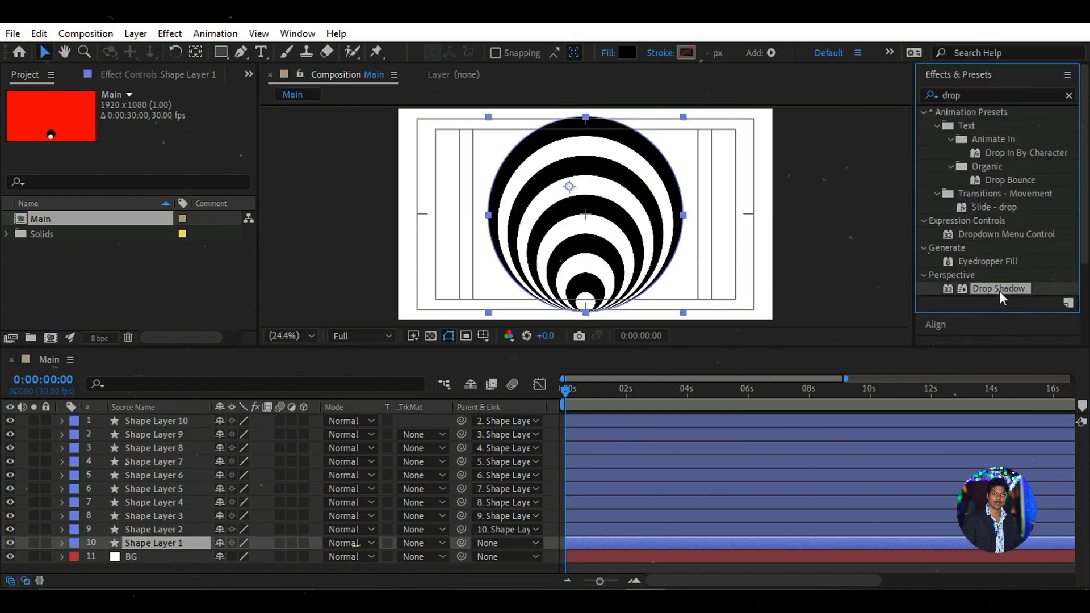
double_click(999, 289)
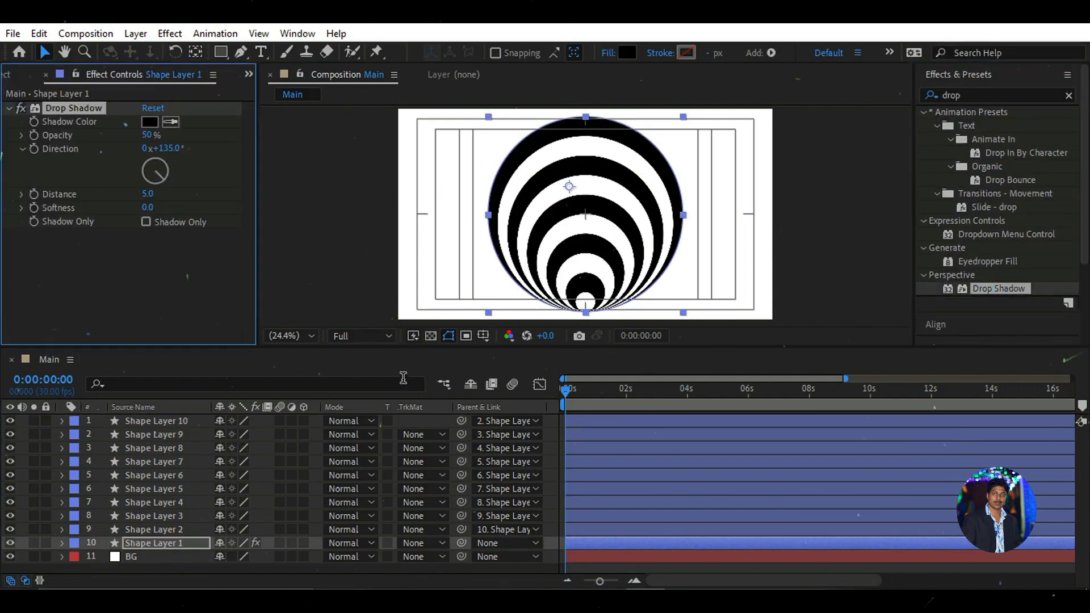
Step: Set Shape Layer 1's Drop Shadow to a distance of 20, softness of 400 and opacity of 40%
left_click(147, 193)
type("20")
key("Tab")
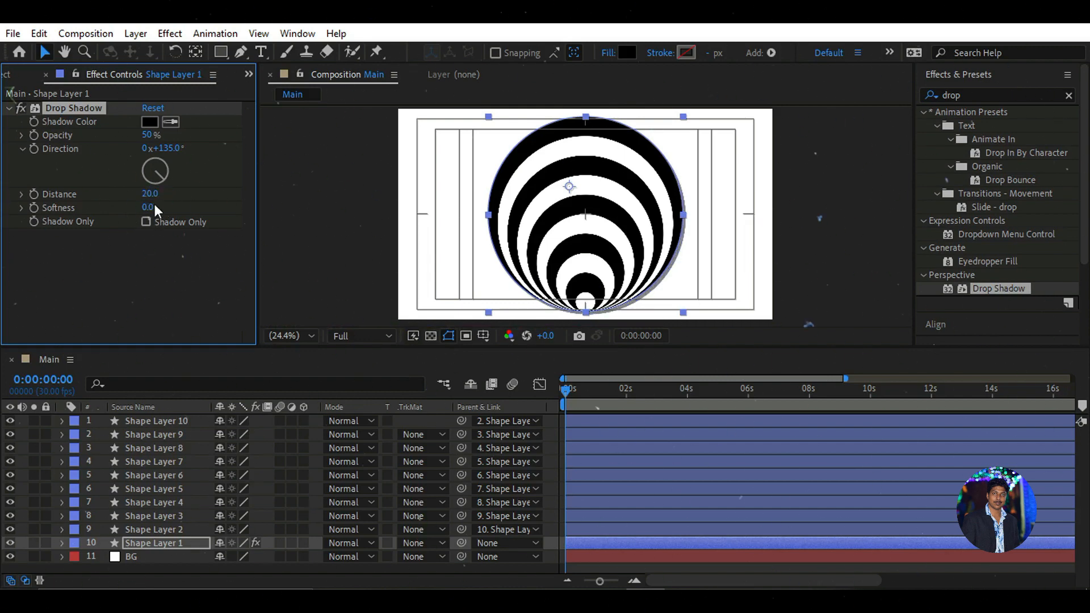
type("40")
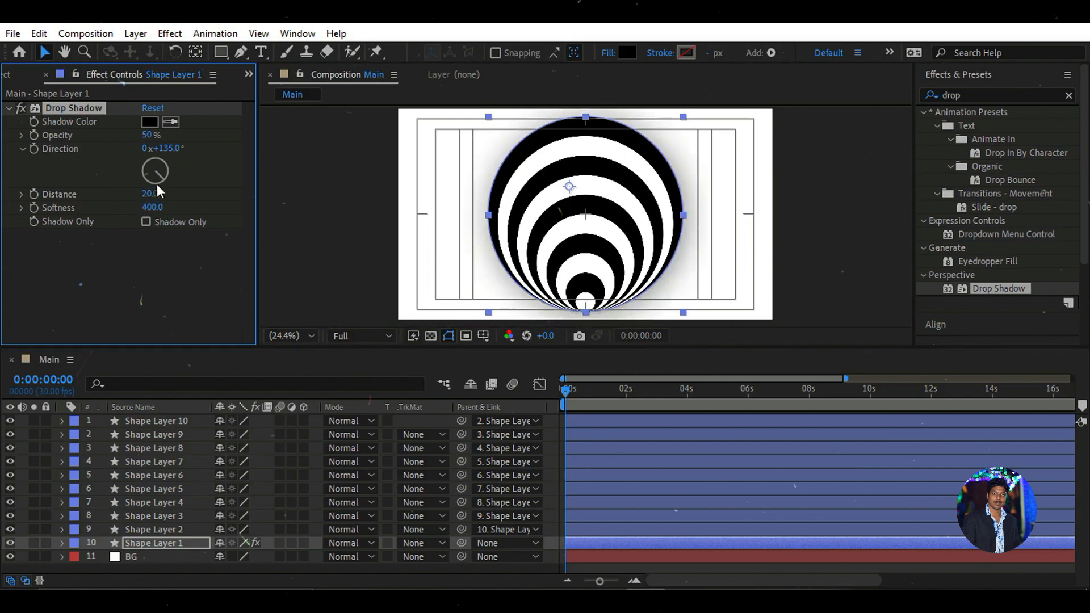
key("Tab")
type("40")
key("Return")
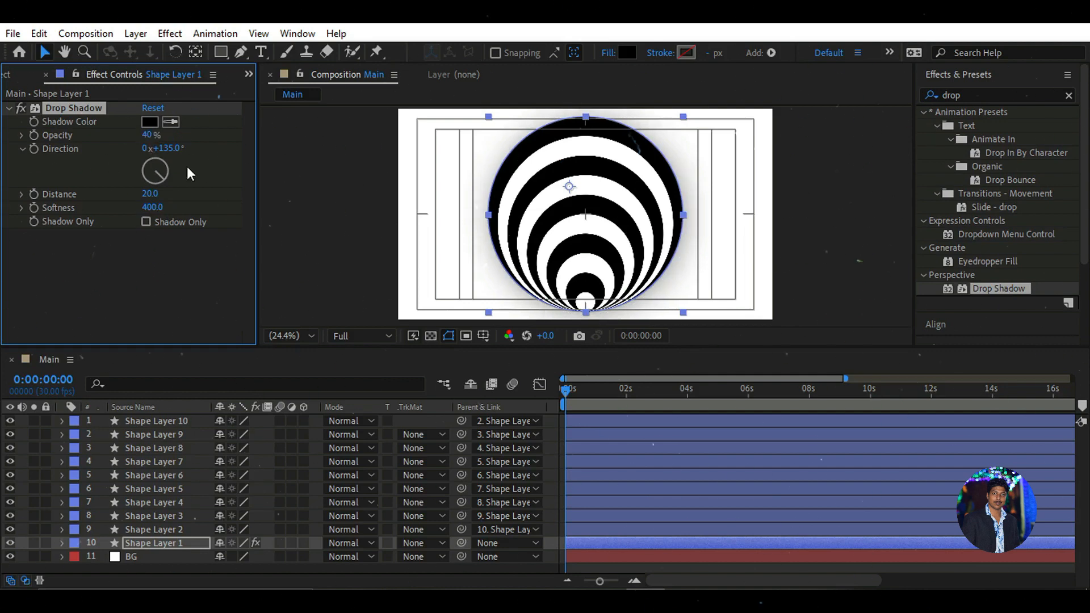
Step: Set the shadow colour of Shape Layer 1's Drop Shadow to grey #788488
left_click(148, 122)
type("788488")
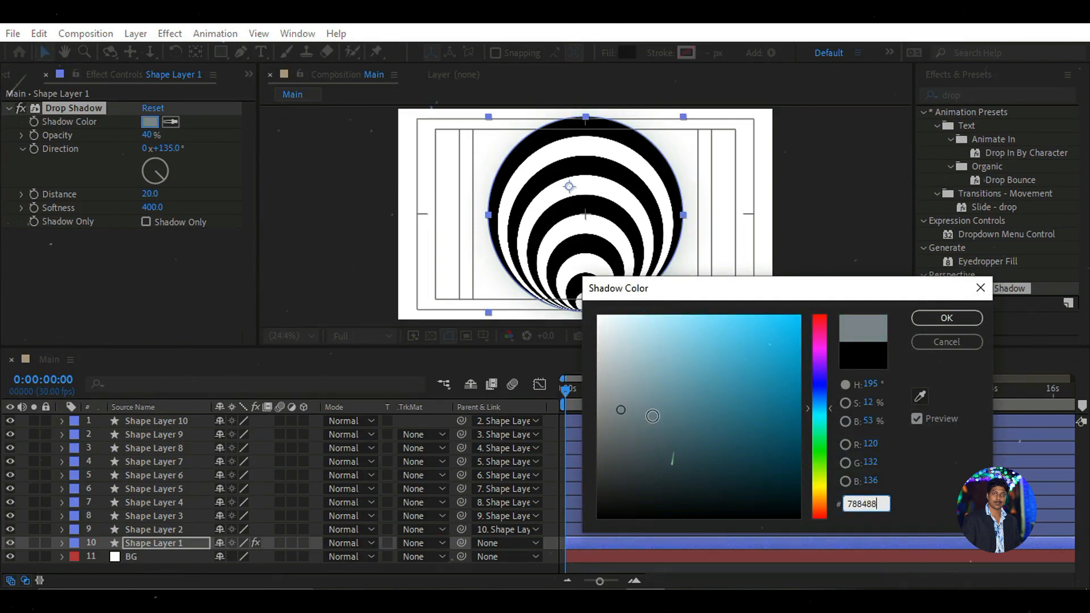
left_click(946, 317)
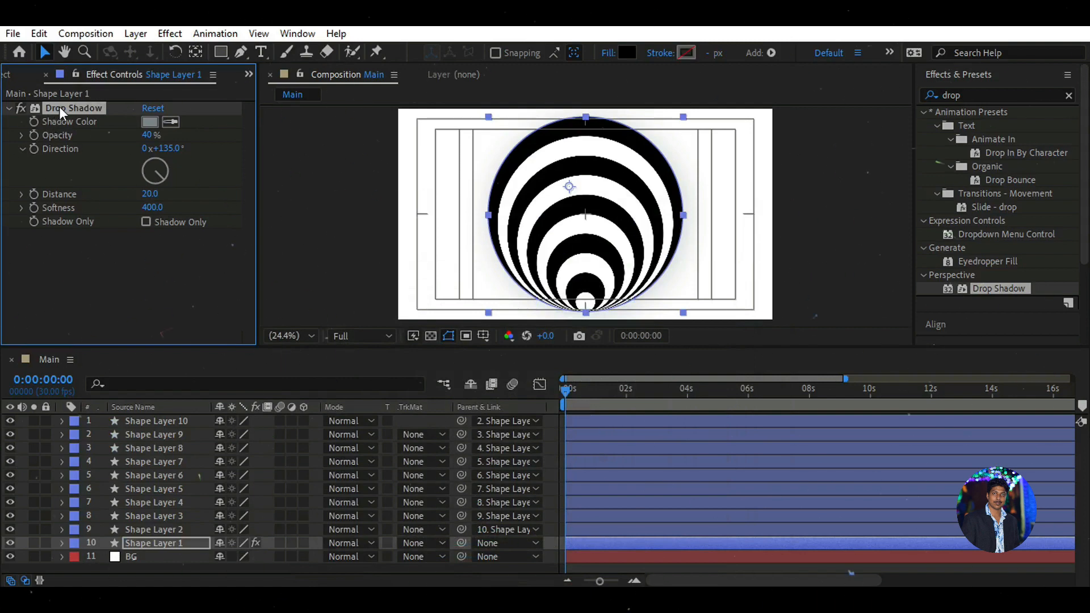
Step: Copy Shape Layer 1's Drop Shadow effect onto Shape Layers 2 through 10, then deselect all layers
key("ctrl+c")
left_click(159, 529)
left_click(188, 422, "ctrl")
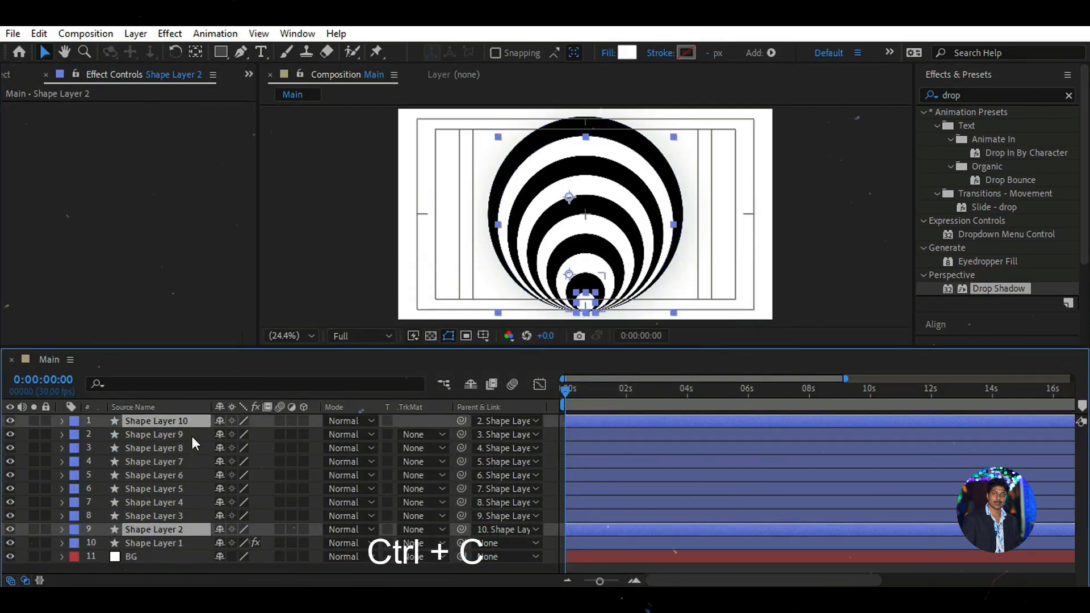
left_click(183, 424, "shift")
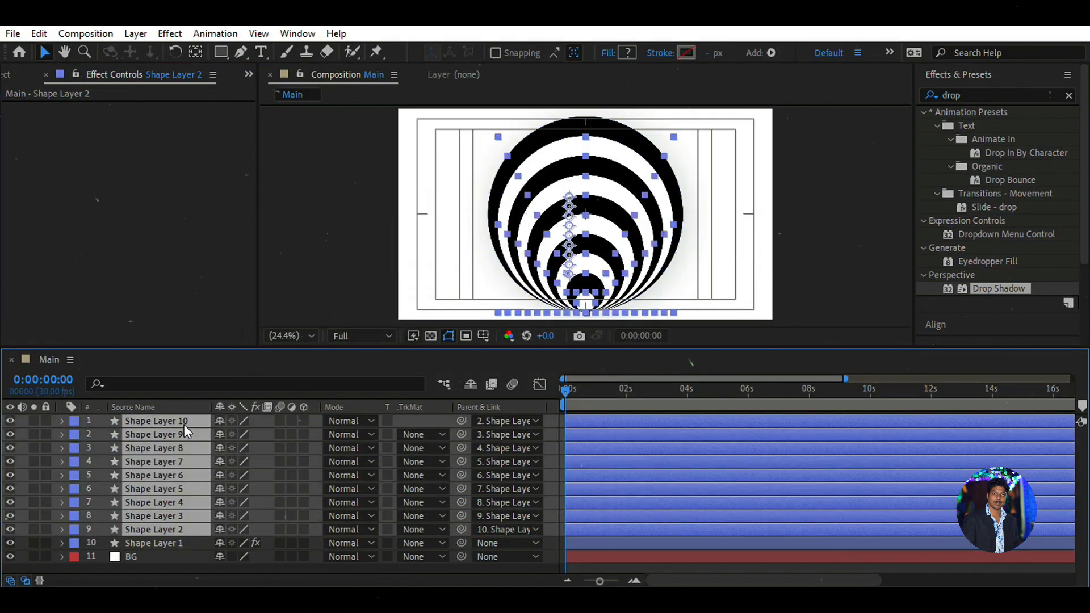
key("ctrl+v")
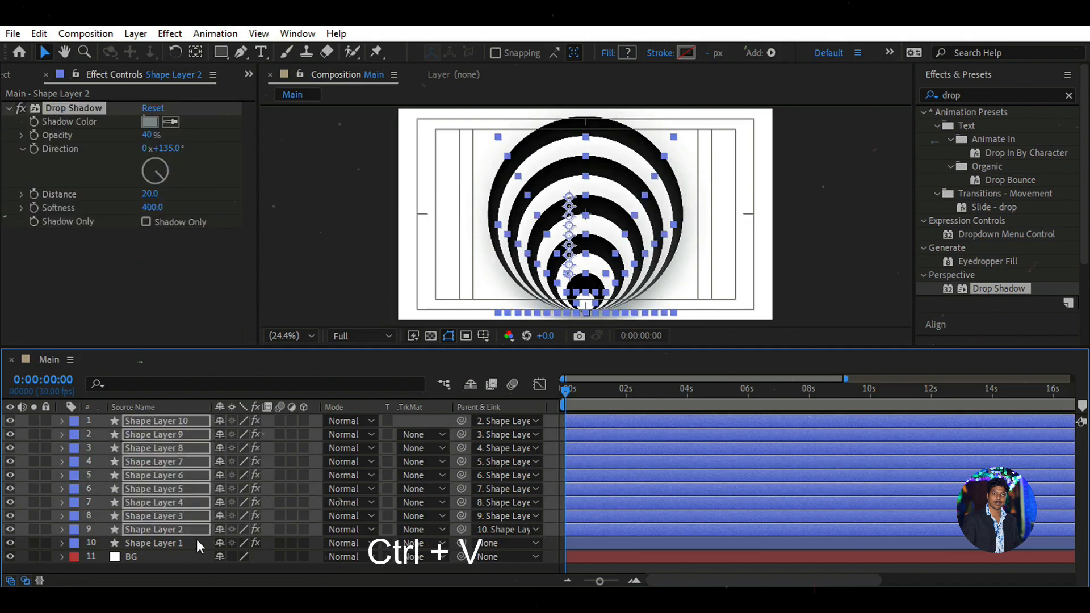
left_click(196, 573)
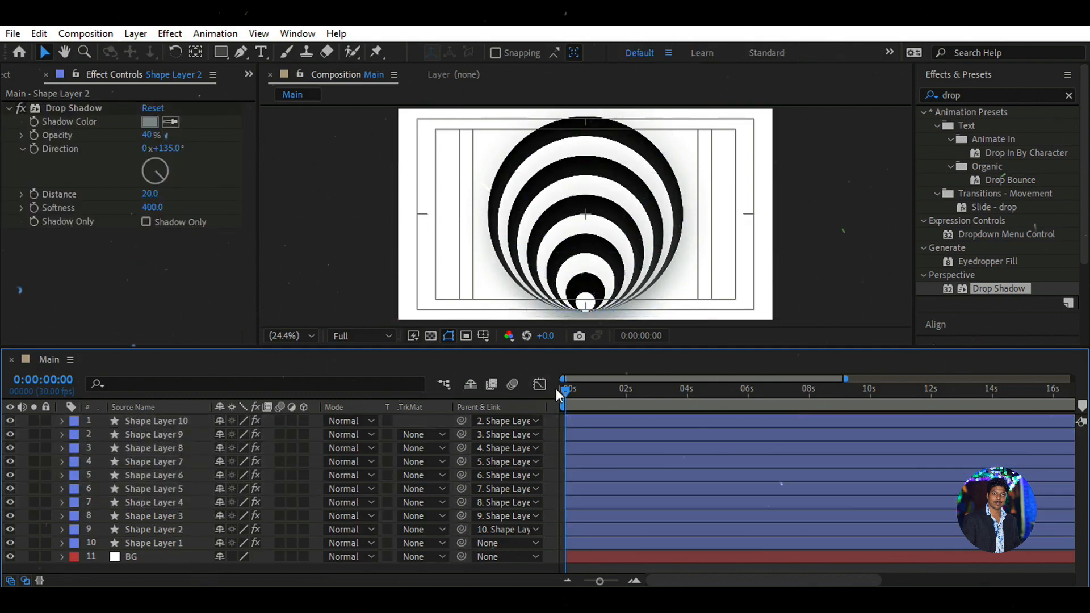
Step: Shorten the Main composition's work area so that it ends at about 10 seconds
left_click_drag(726, 580, 919, 581)
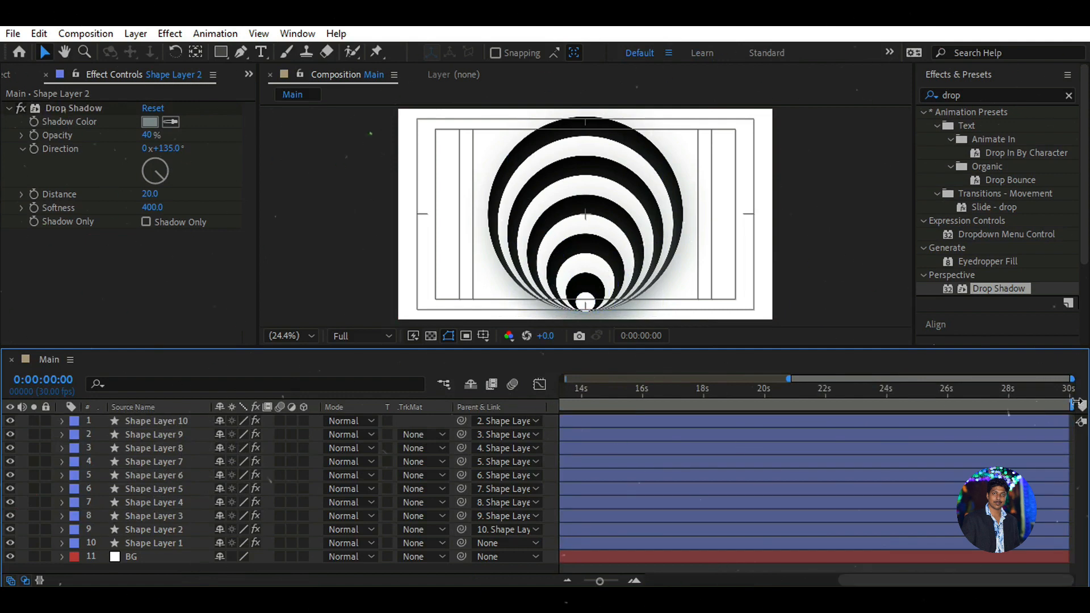
left_click_drag(1073, 404, 636, 404)
left_click_drag(863, 580, 653, 580)
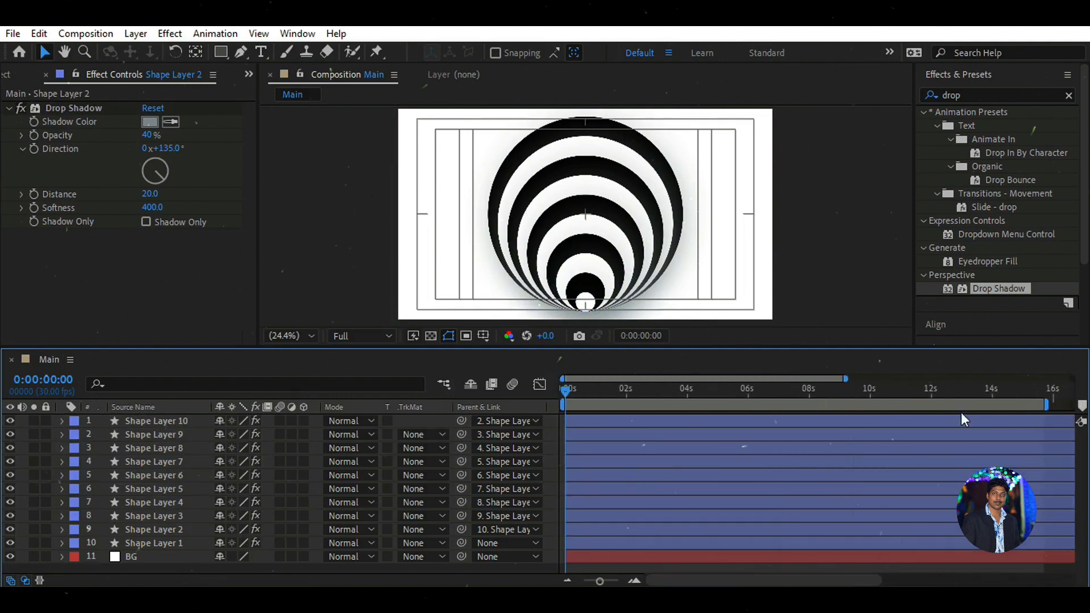
left_click_drag(1049, 404, 878, 405)
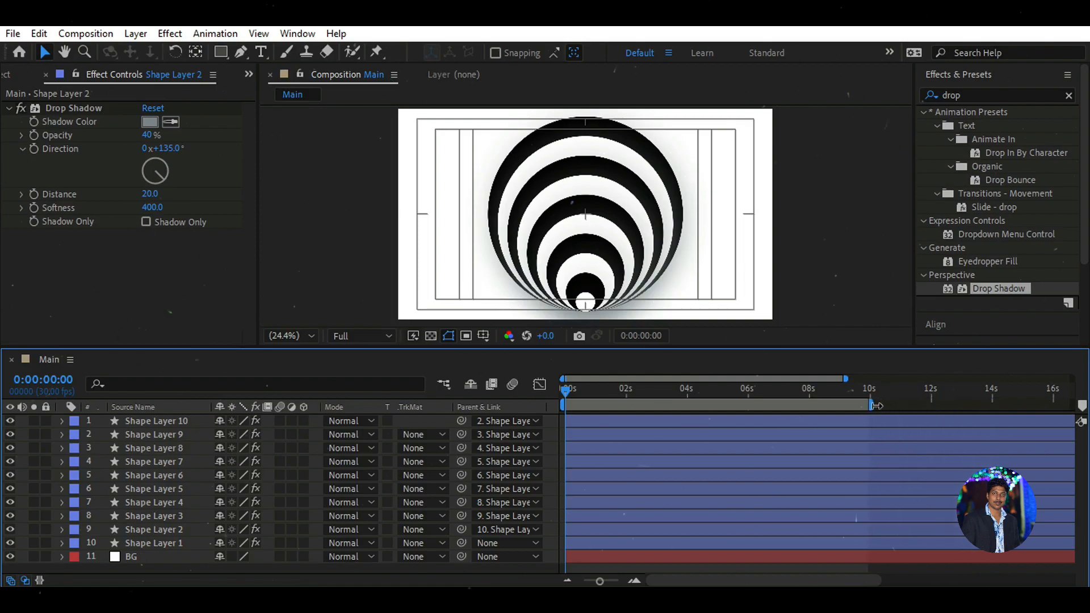